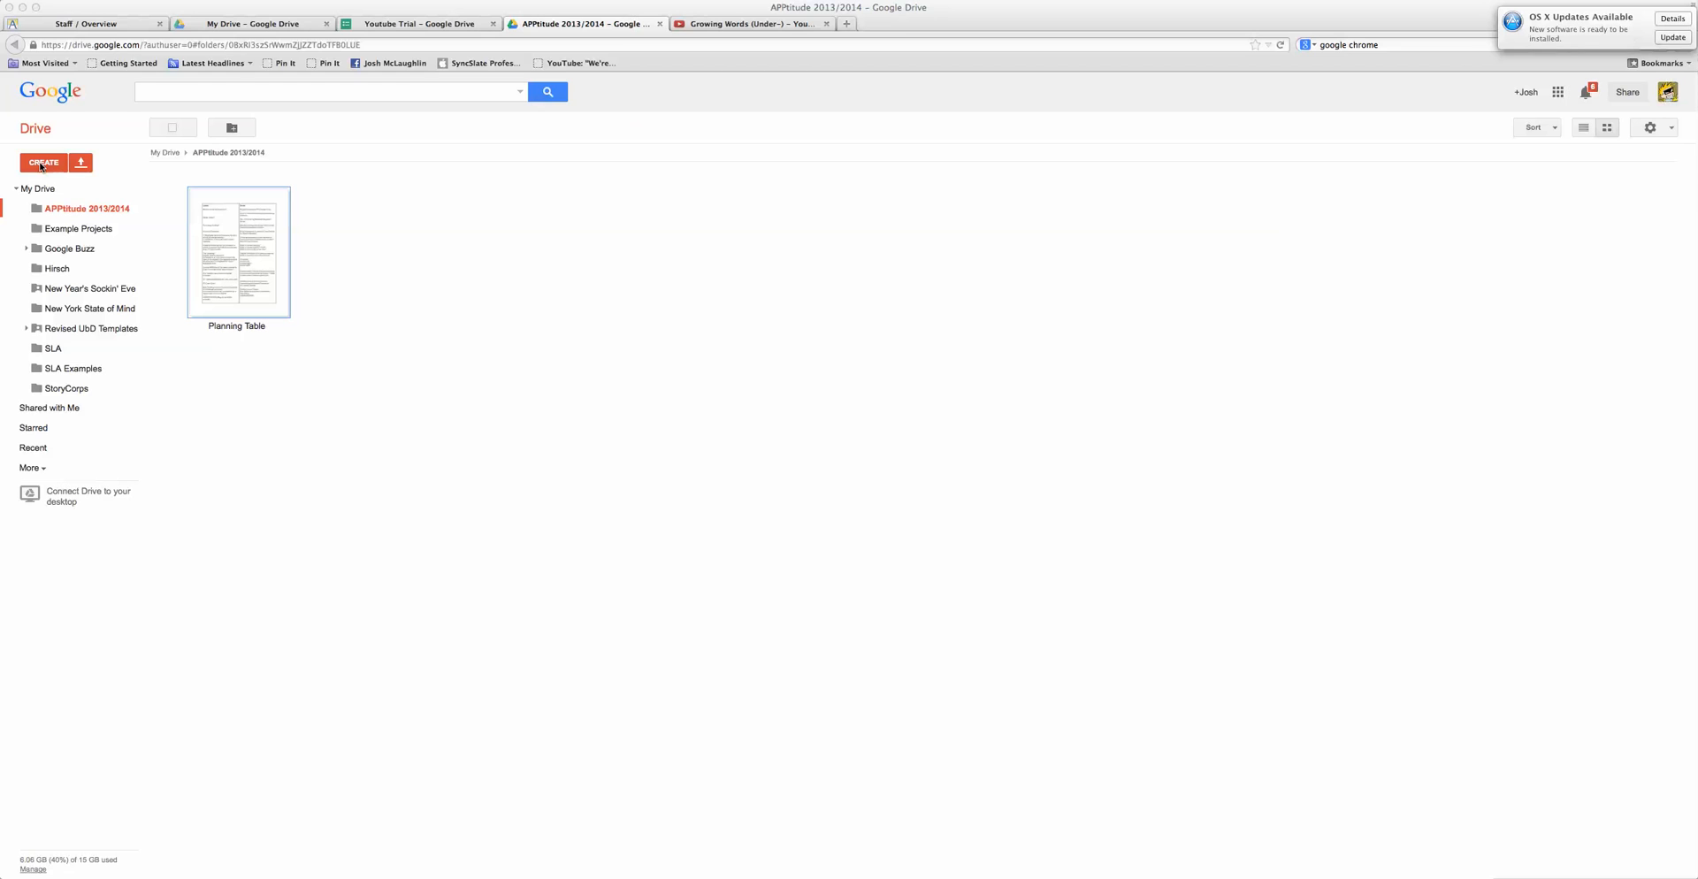
Create a new form in the APPtitude 2013/2014 folder, titled "Prefix Video" and using the Default theme
click(39, 167)
click(39, 166)
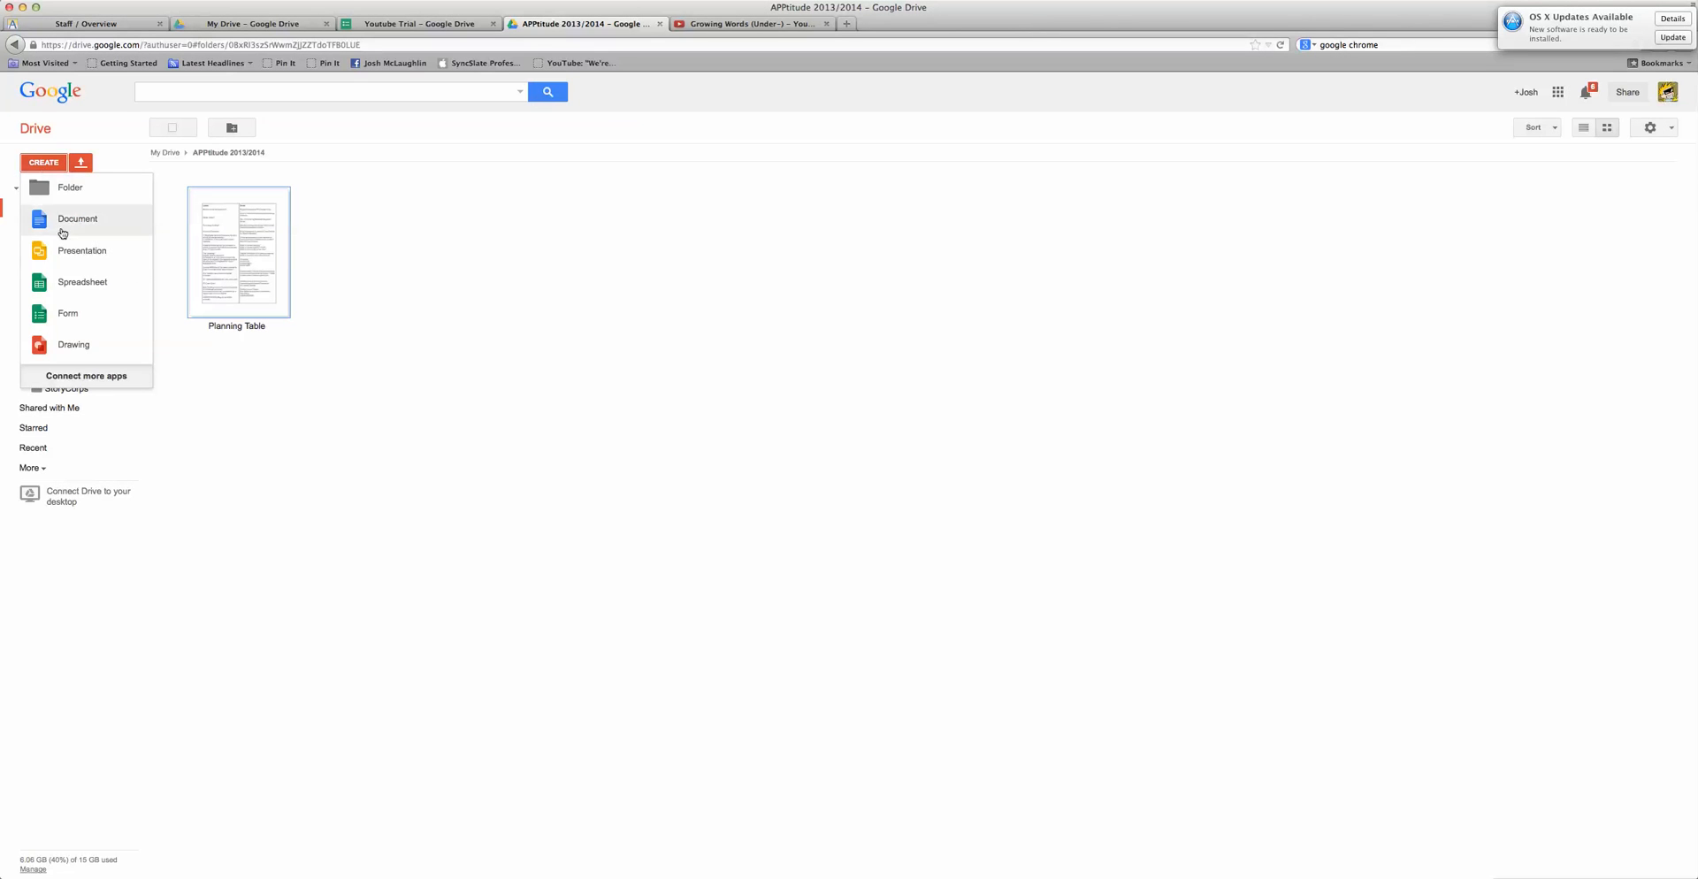
click(74, 309)
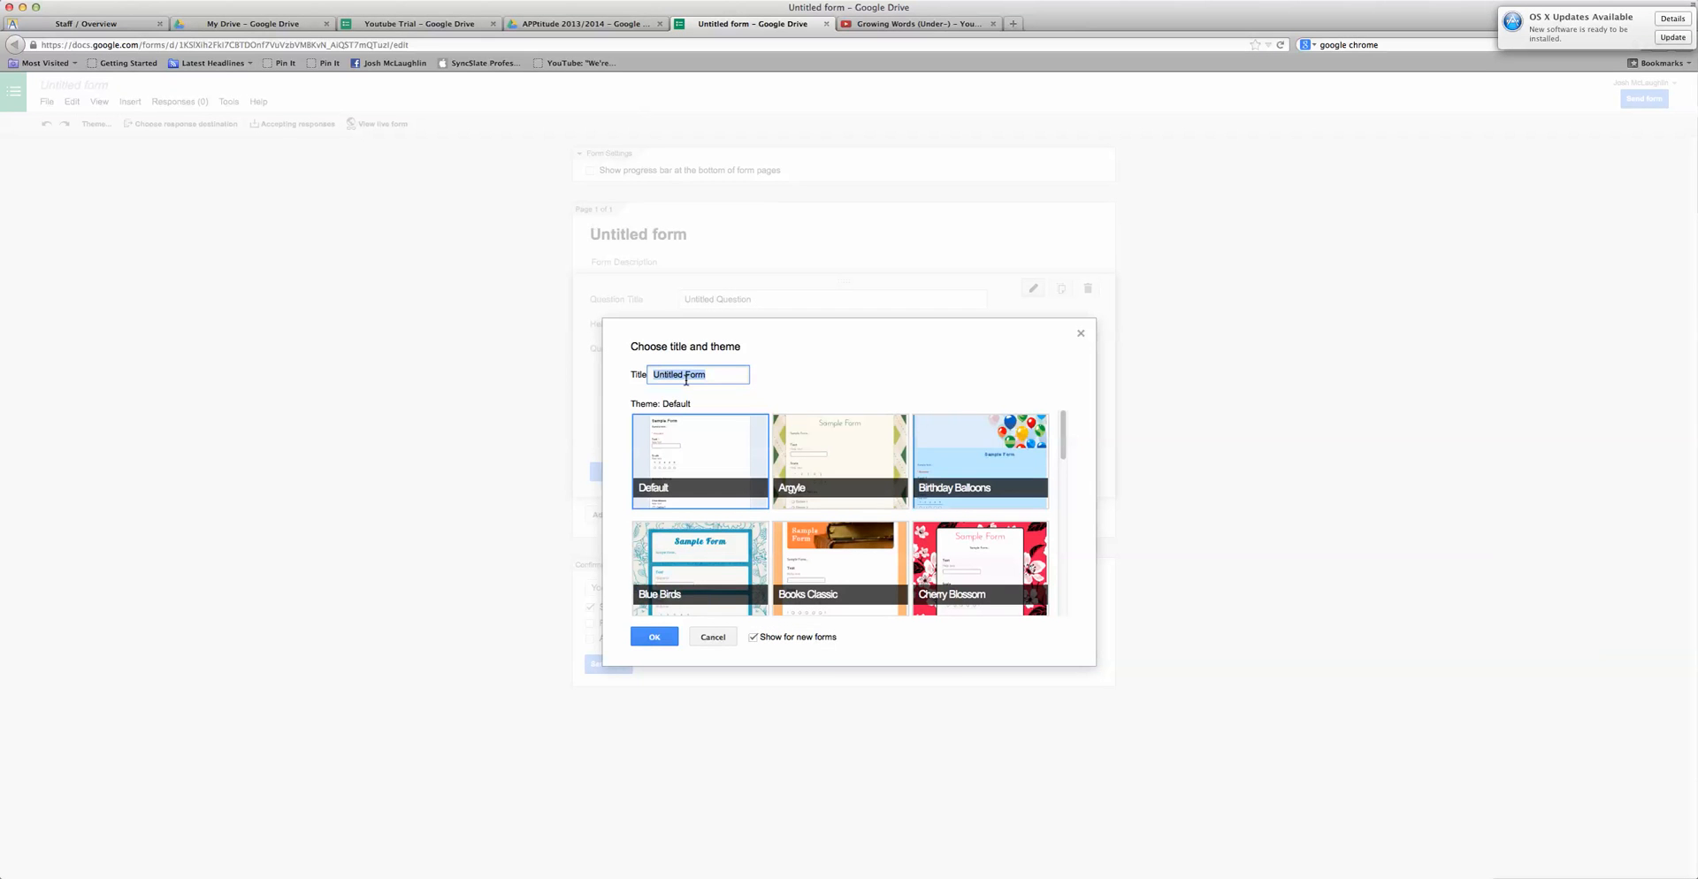
text(Prefix Video)
click(720, 469)
click(656, 636)
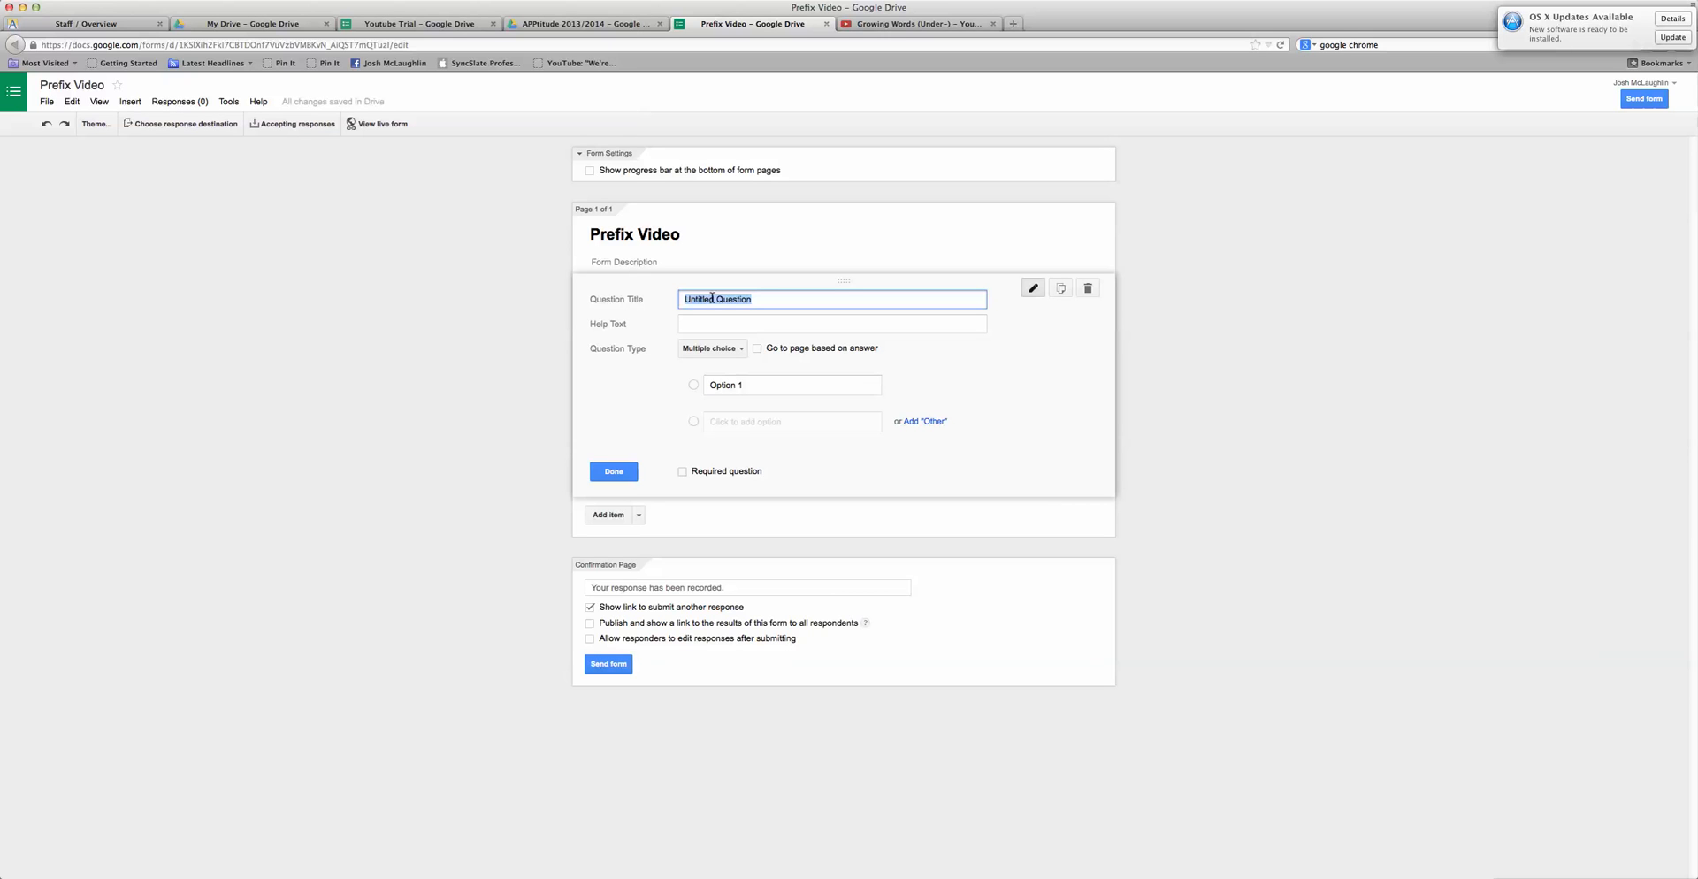
Set up the first question as a required Text question titled "What is your name?"
text(What is your name?)
click(747, 349)
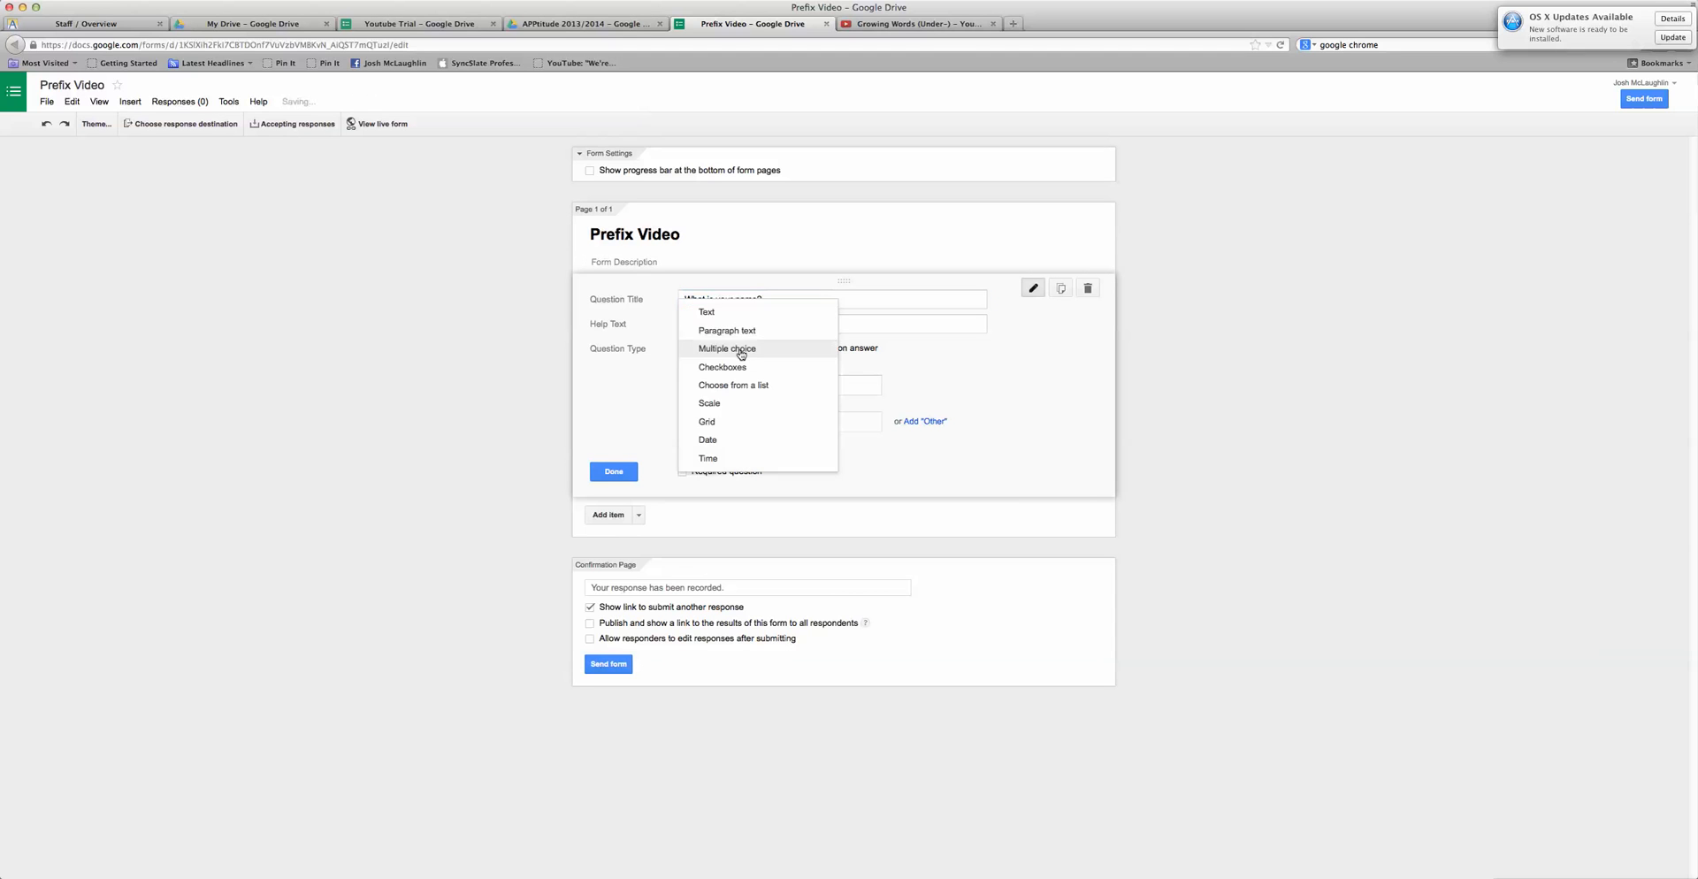
click(706, 312)
click(685, 447)
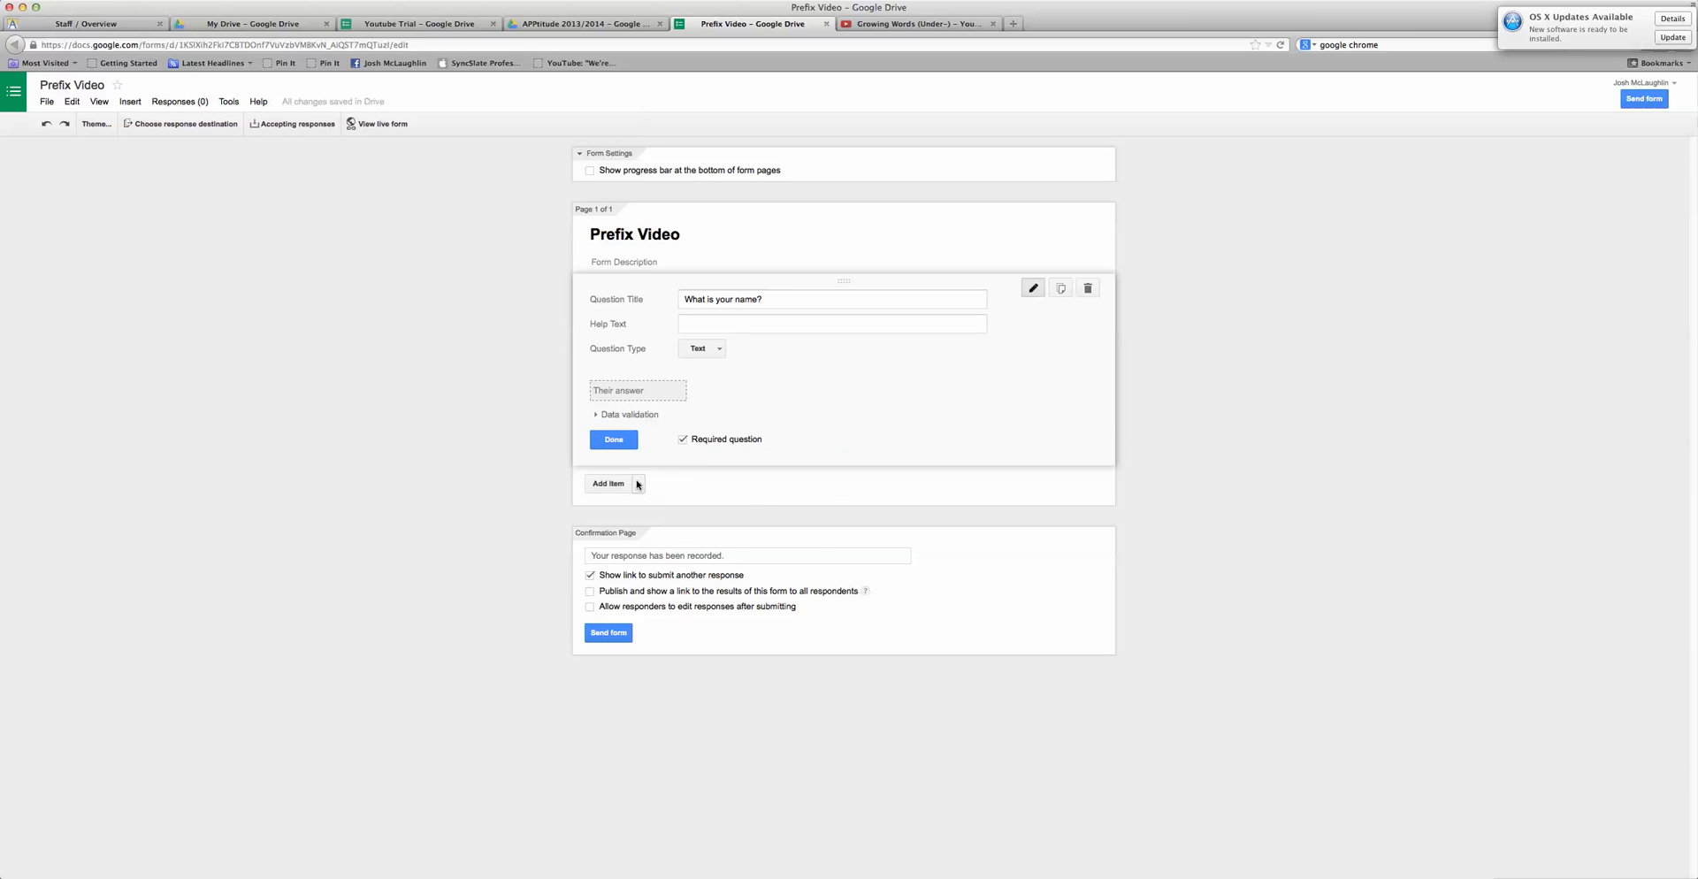
Insert the YouTube video "Growing Words (Under-)" below the name question, using the URL copied from its YouTube page
click(640, 484)
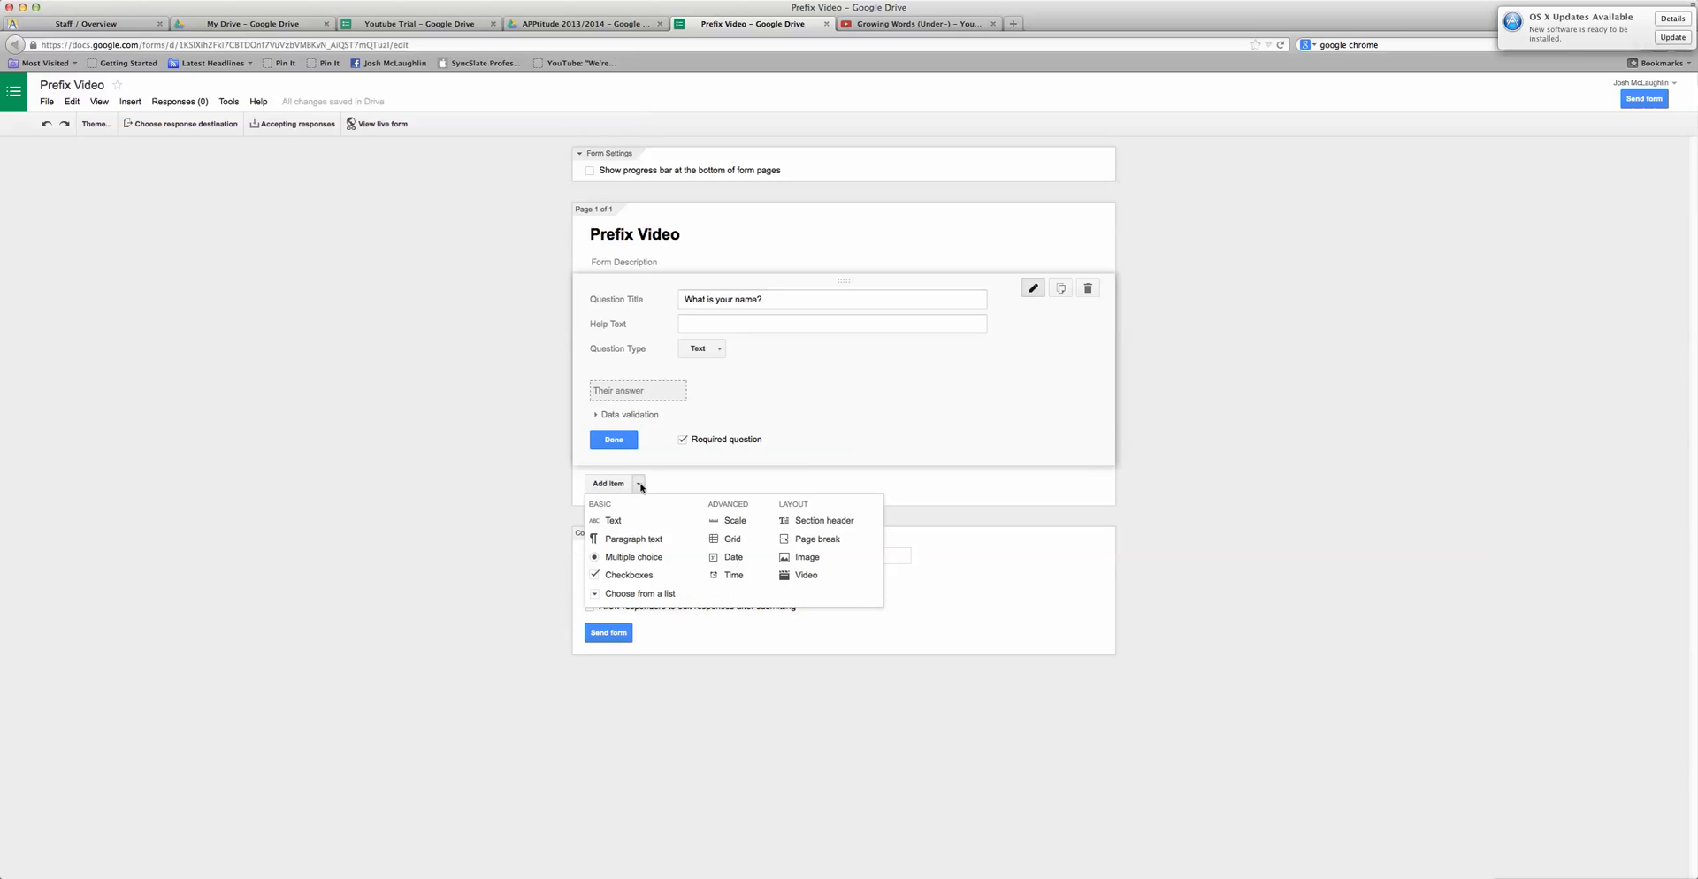
click(806, 575)
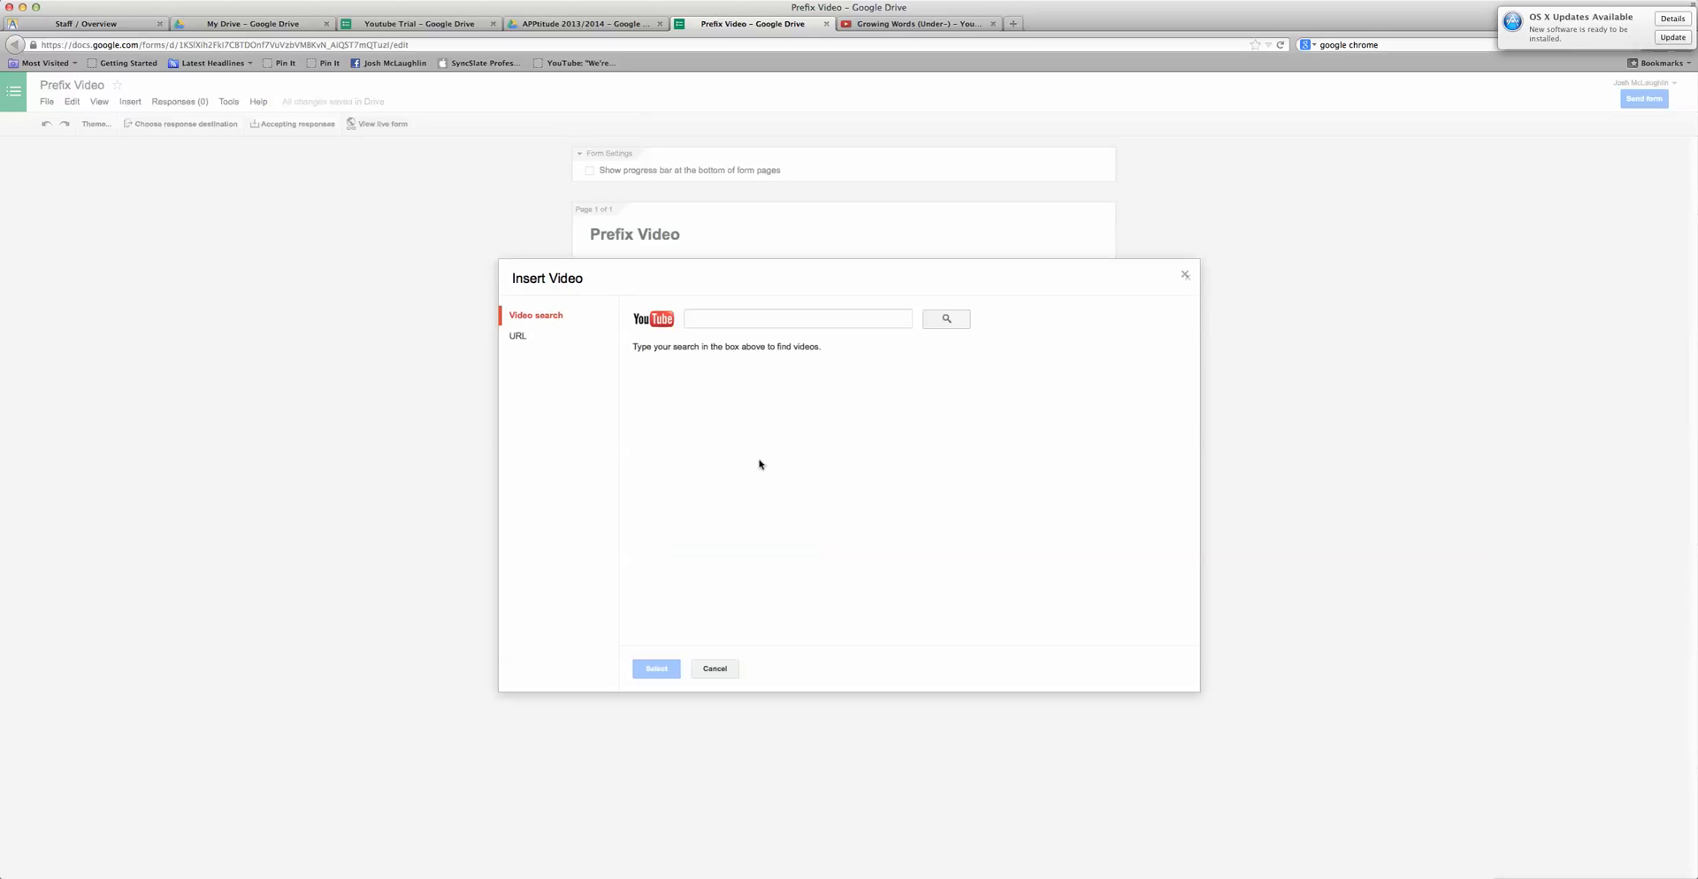
click(521, 334)
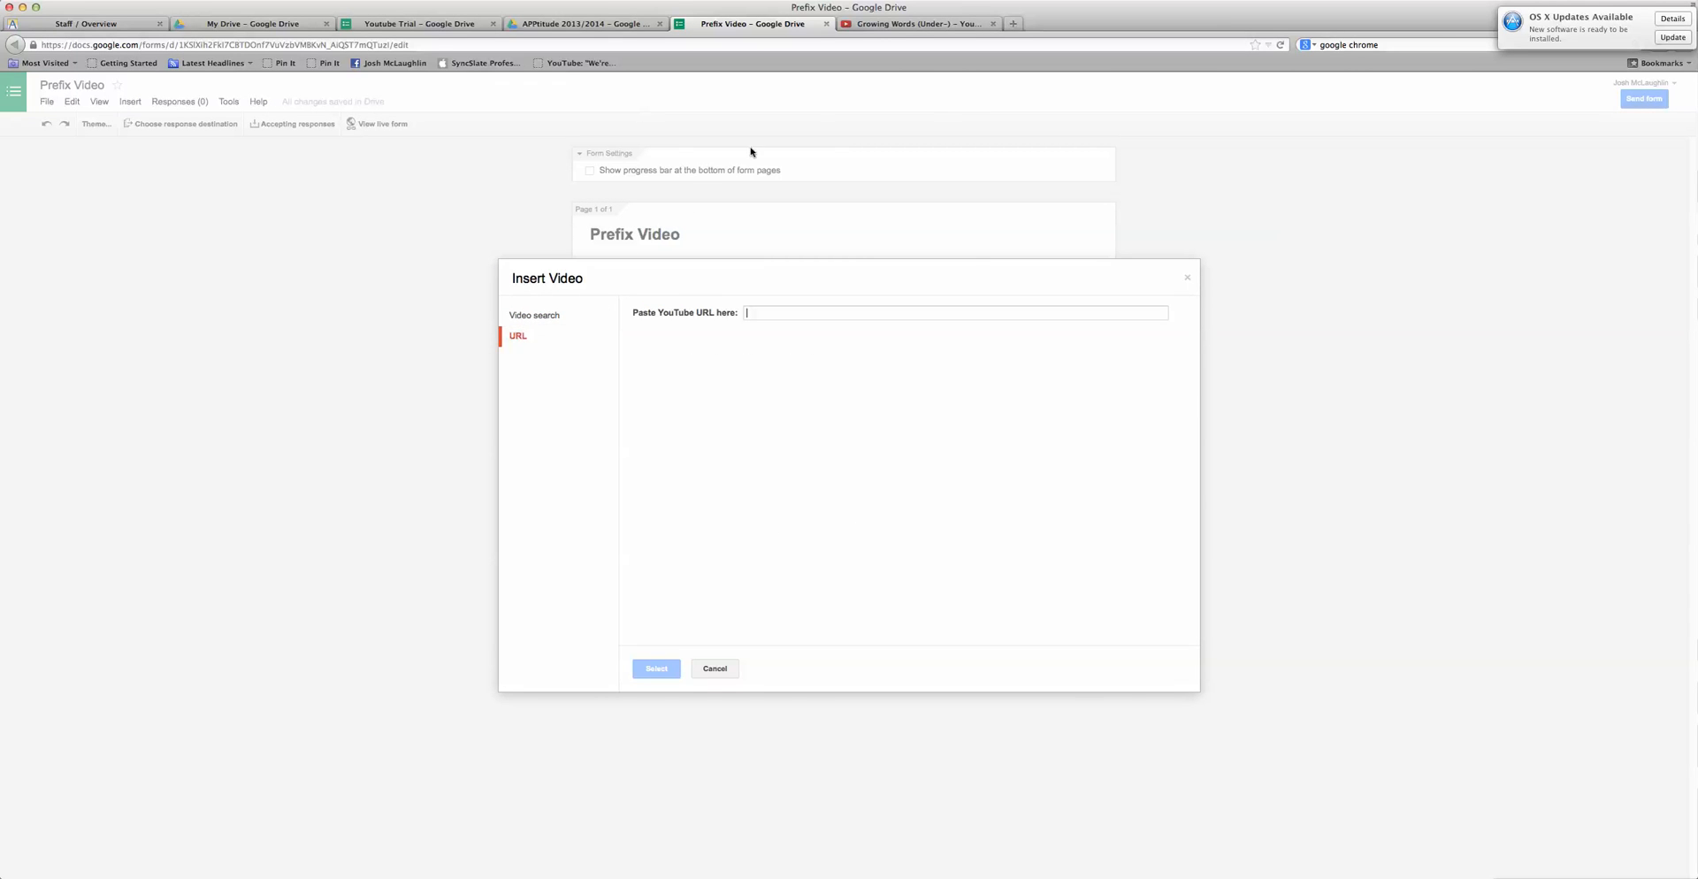
click(880, 19)
click(469, 42)
key(super+c)
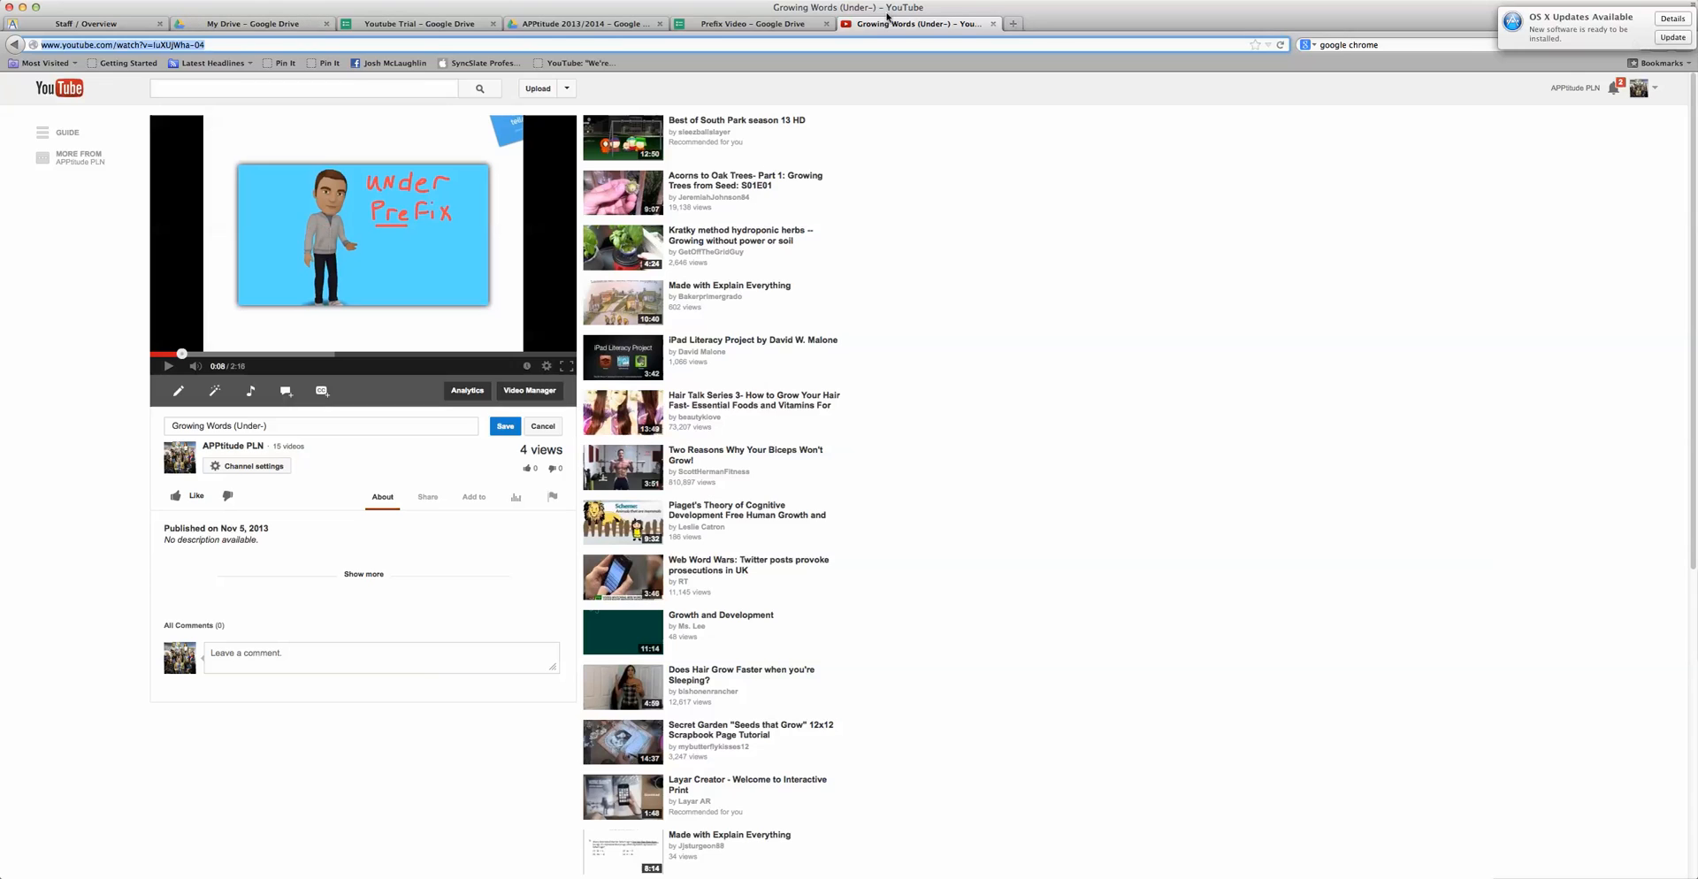
click(752, 24)
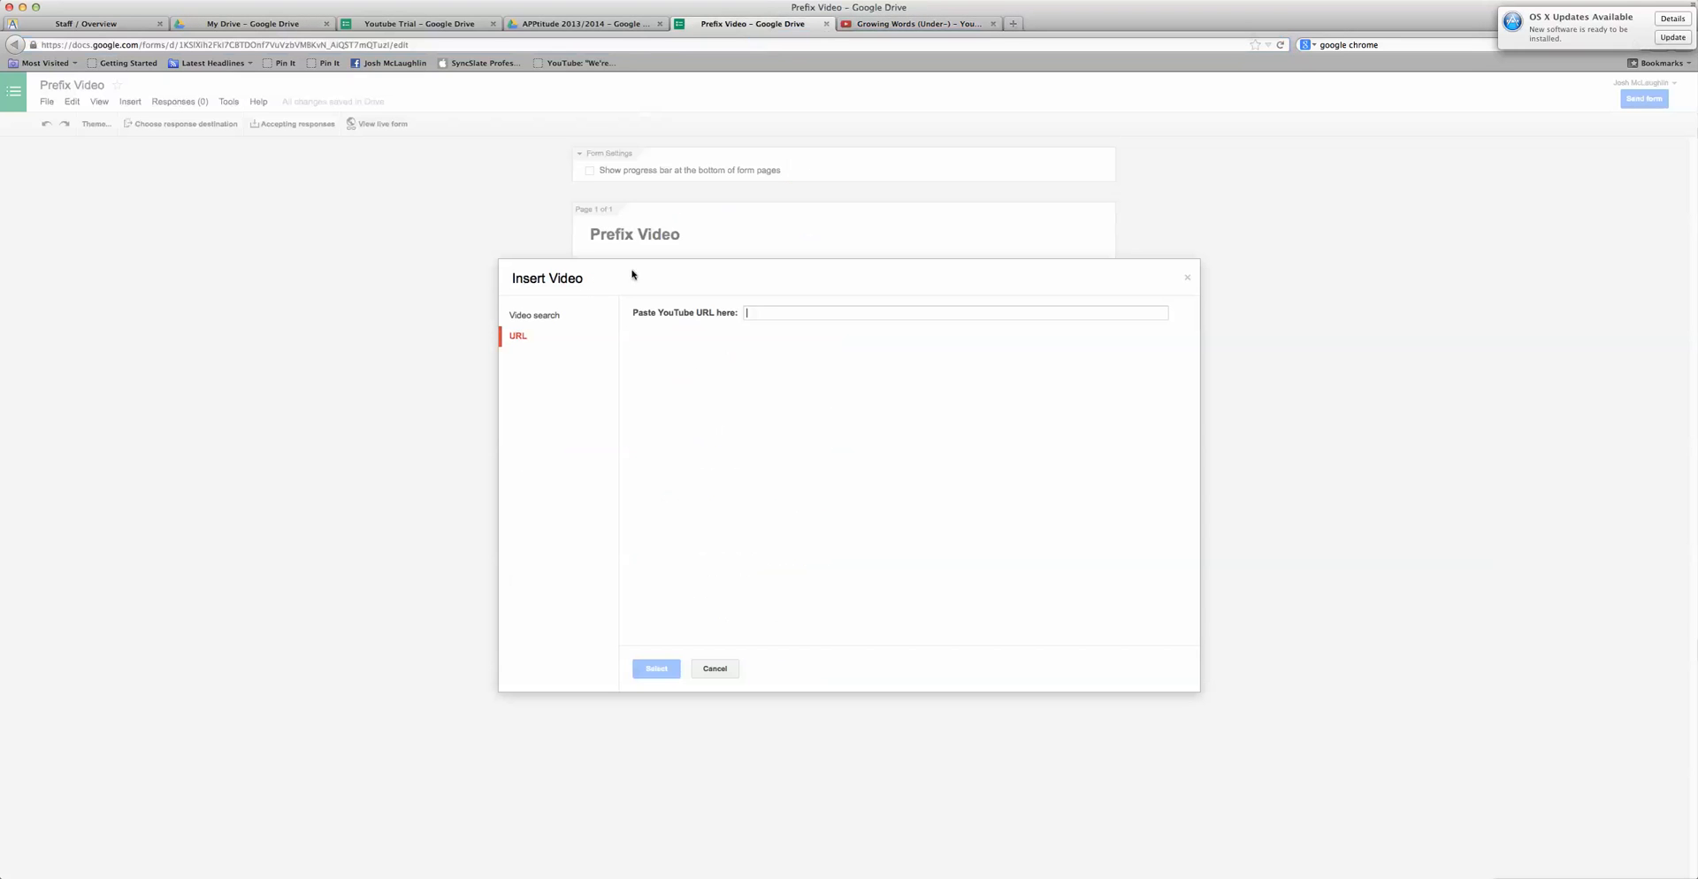
click(758, 313)
key(super+v)
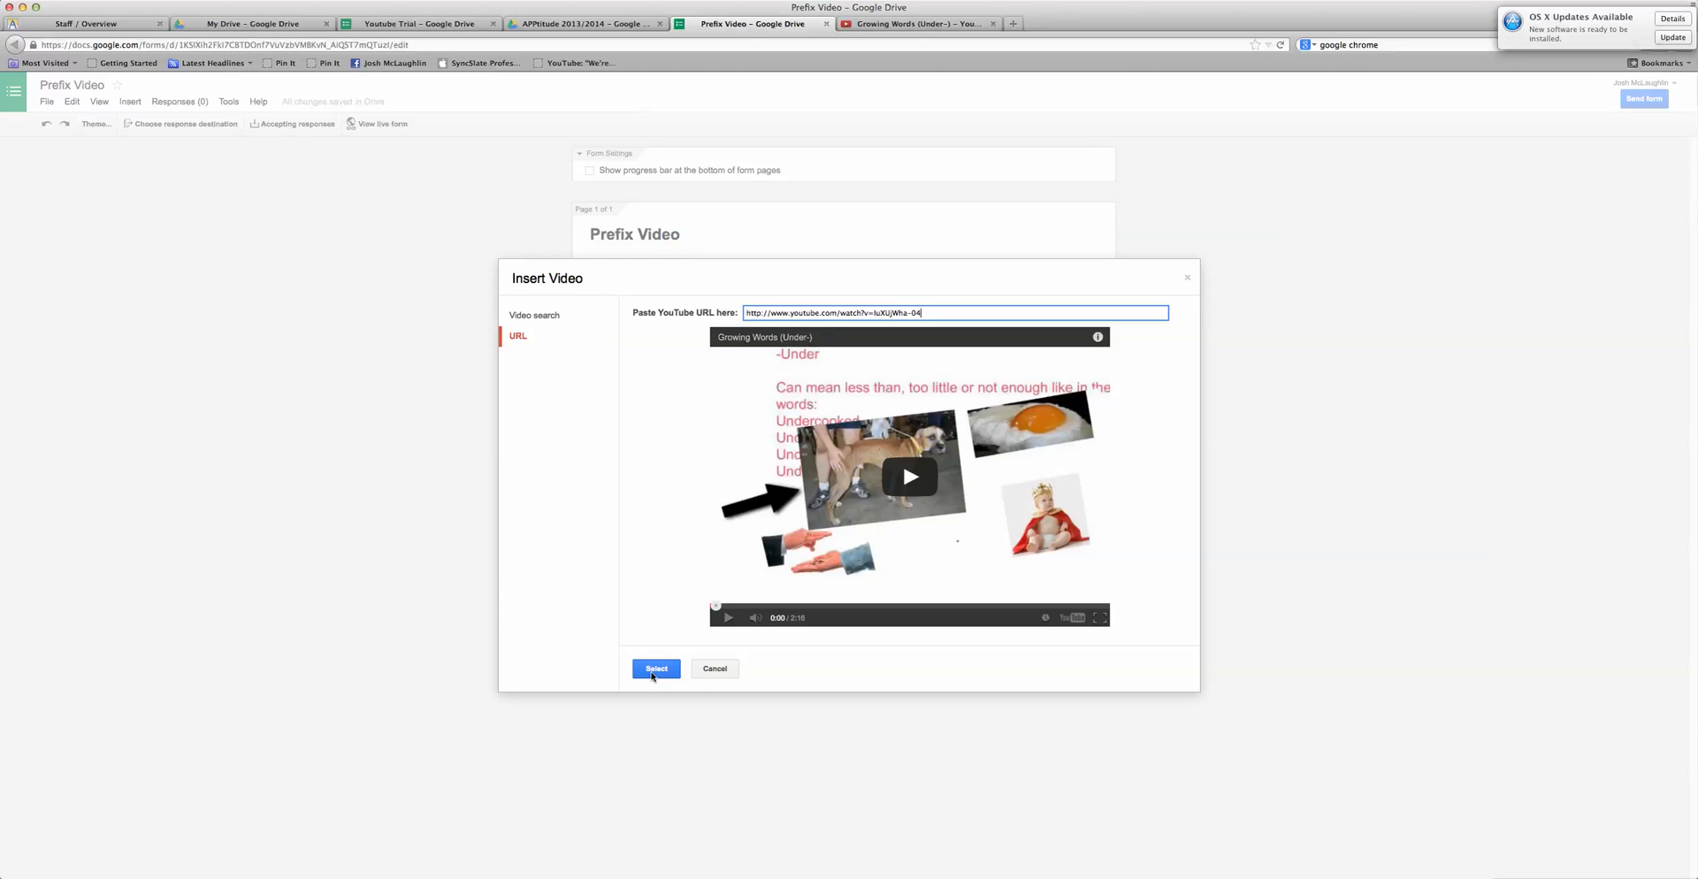
click(656, 668)
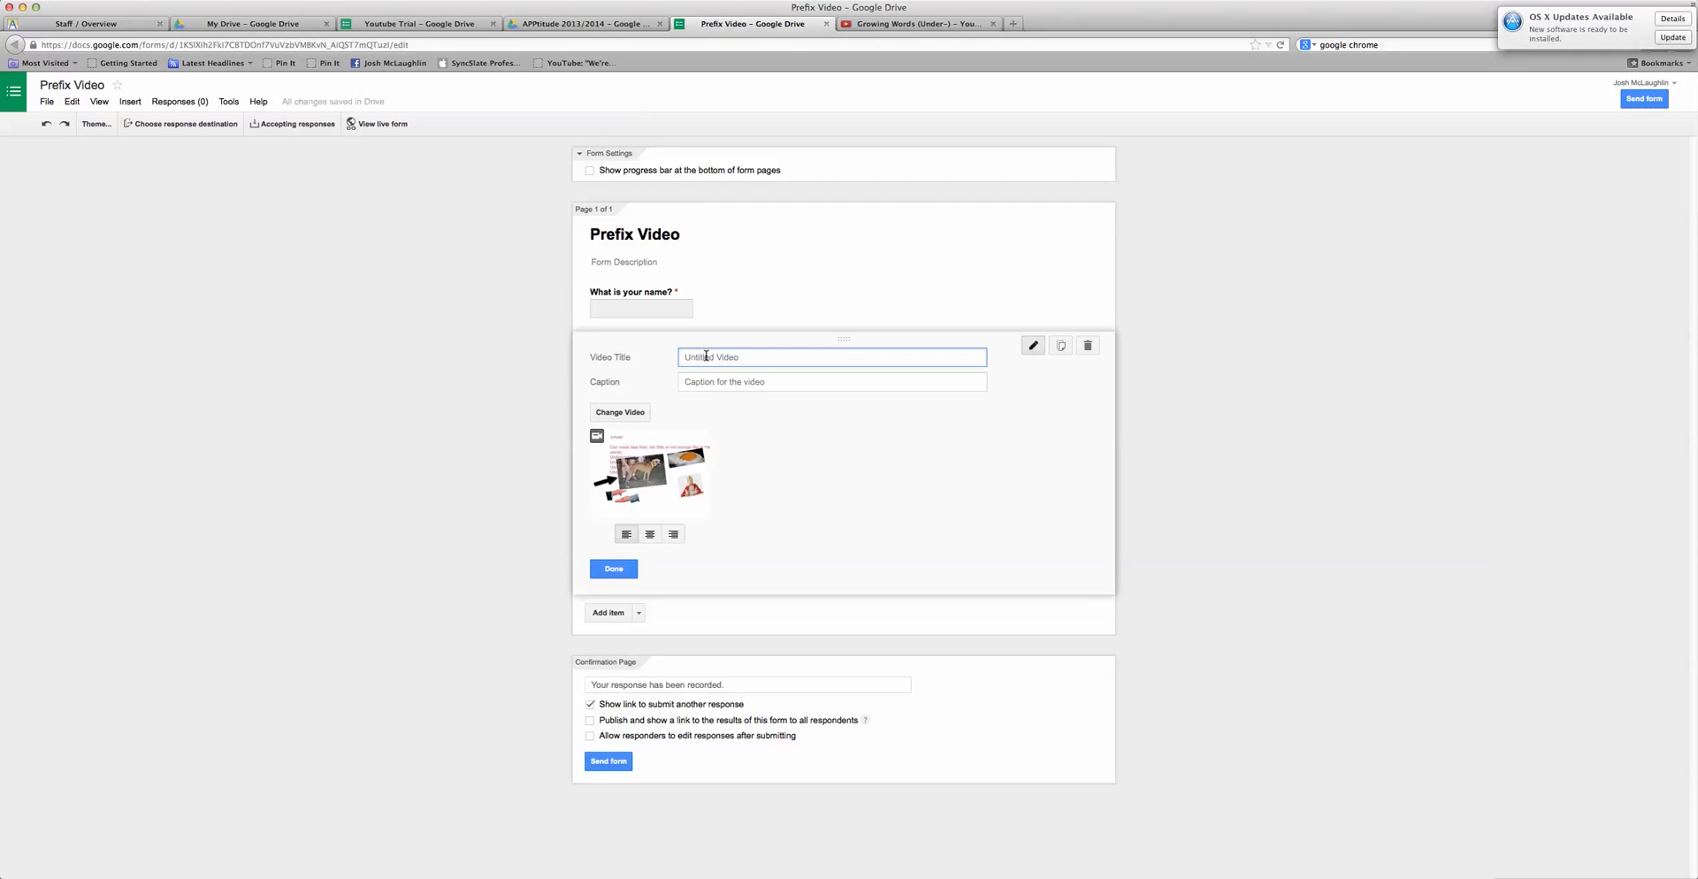
Title the inserted video "Growing Words (Under Prefix)" and finish editing it
text(Growing Words (Under Prefix))
click(614, 569)
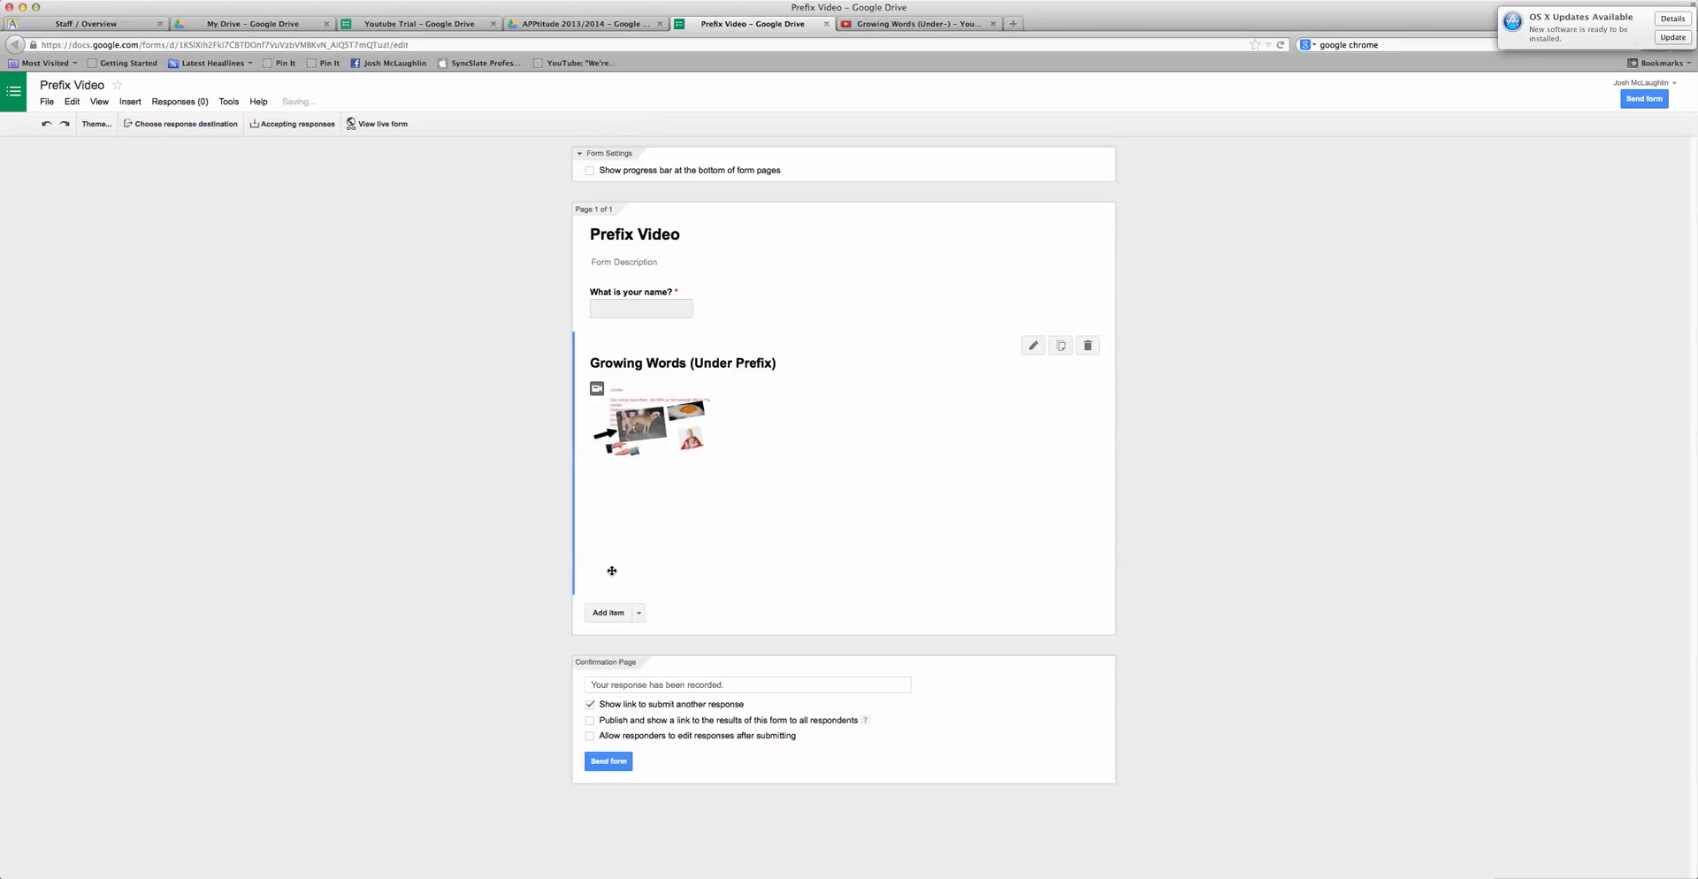
mouse_move(811, 372)
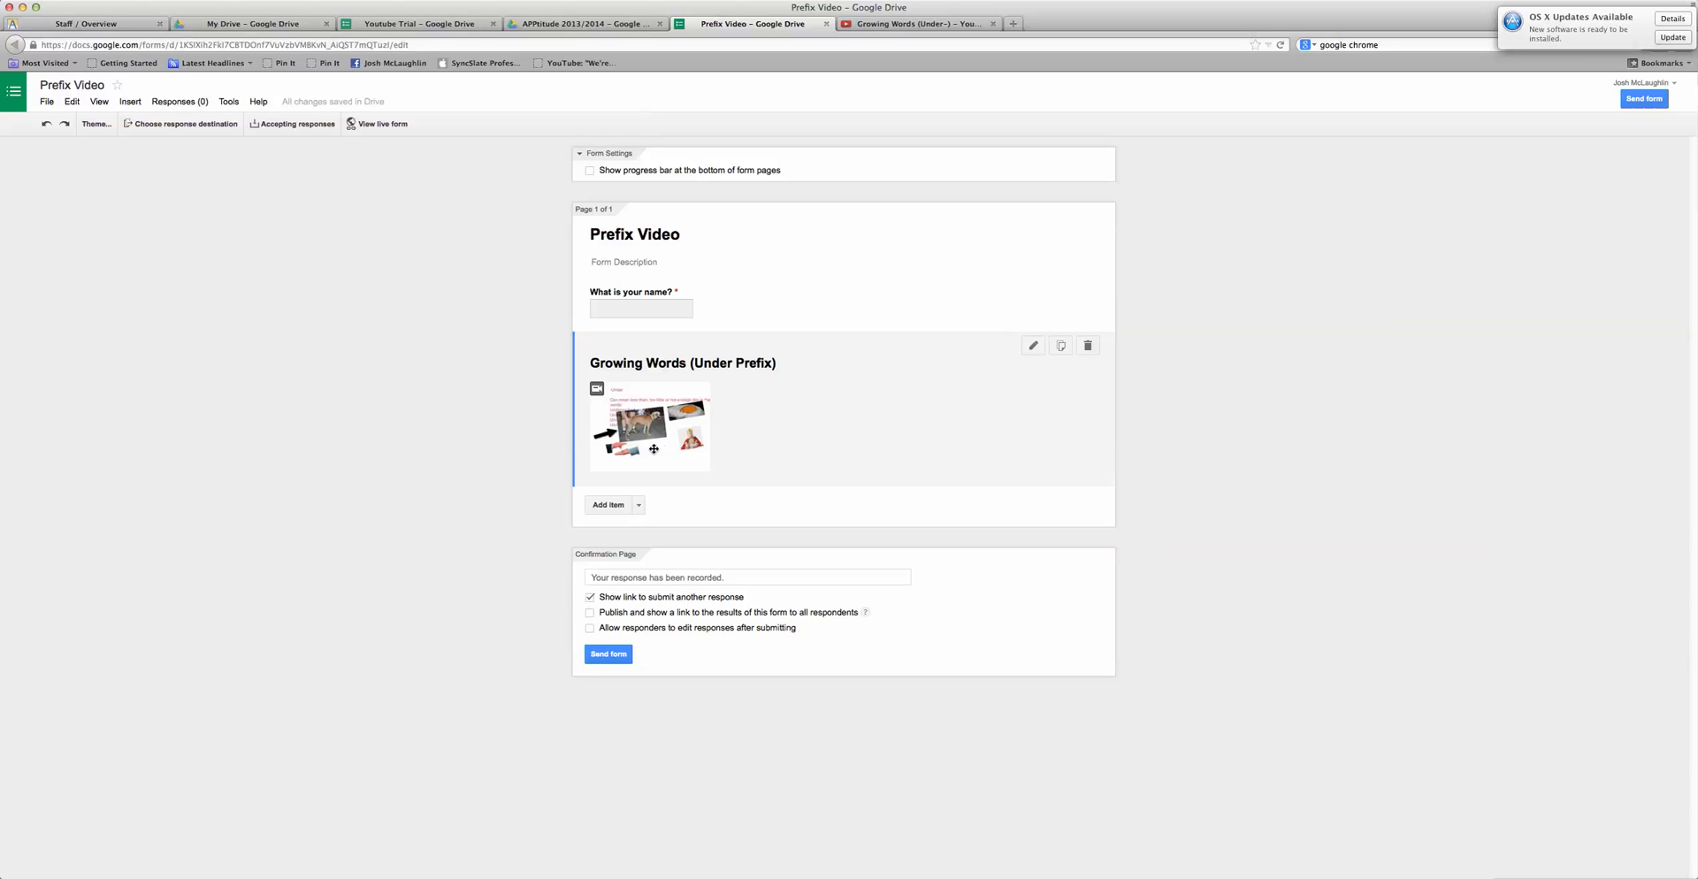
Add a multiple-choice question titled "What is the meaning of the prefix under when it is used in the word underline, underground and underwater?"
click(639, 506)
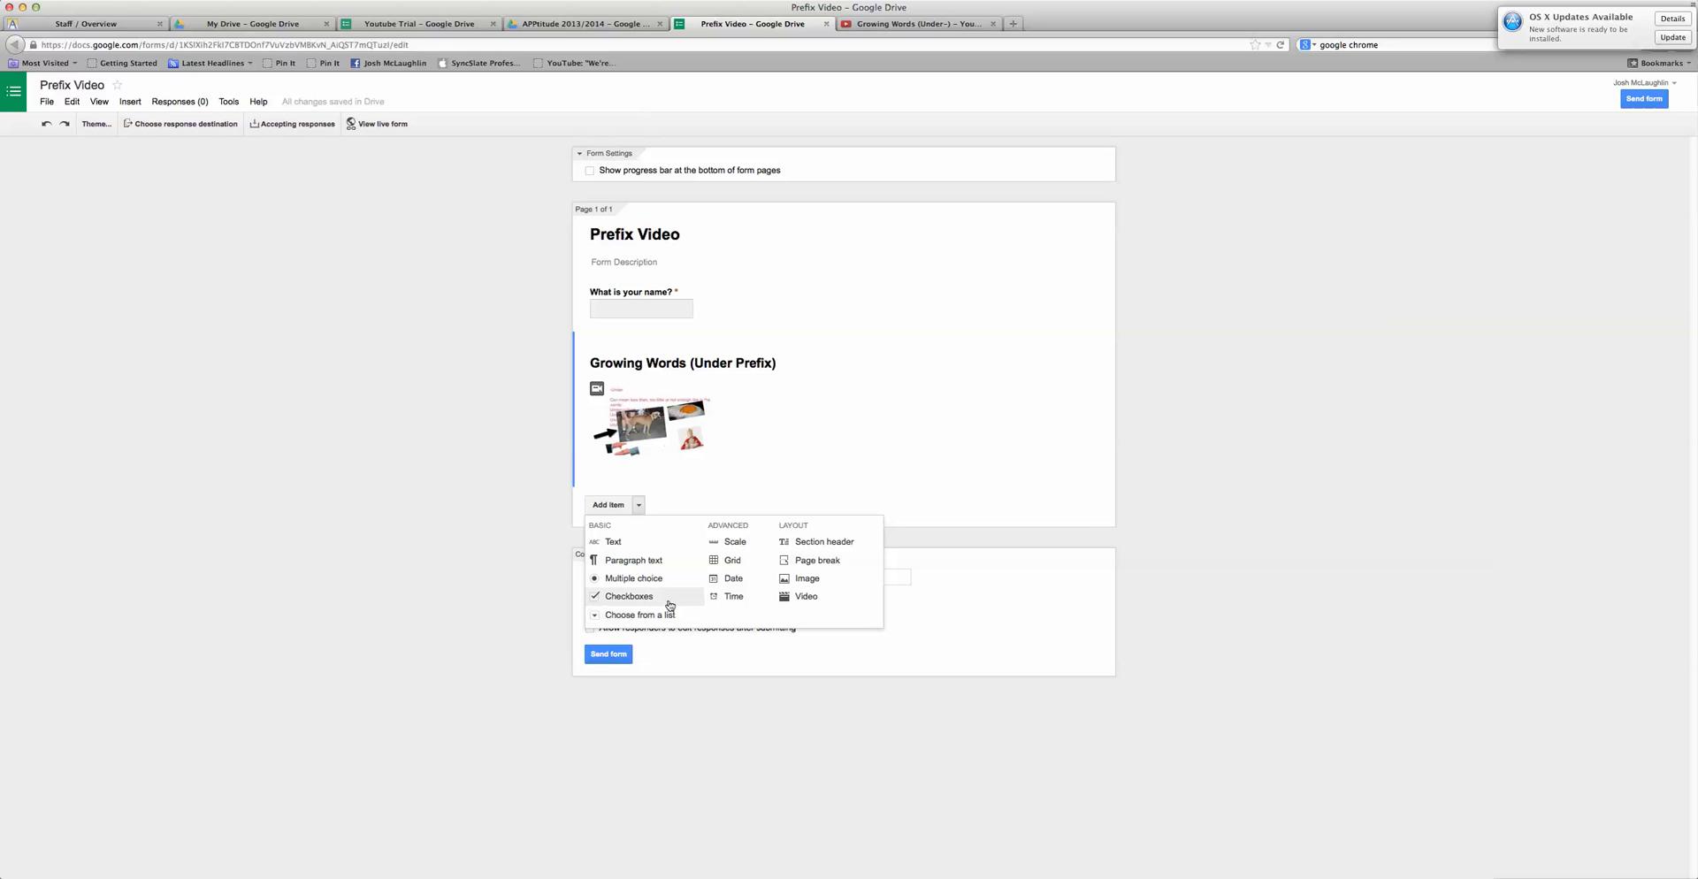
click(648, 580)
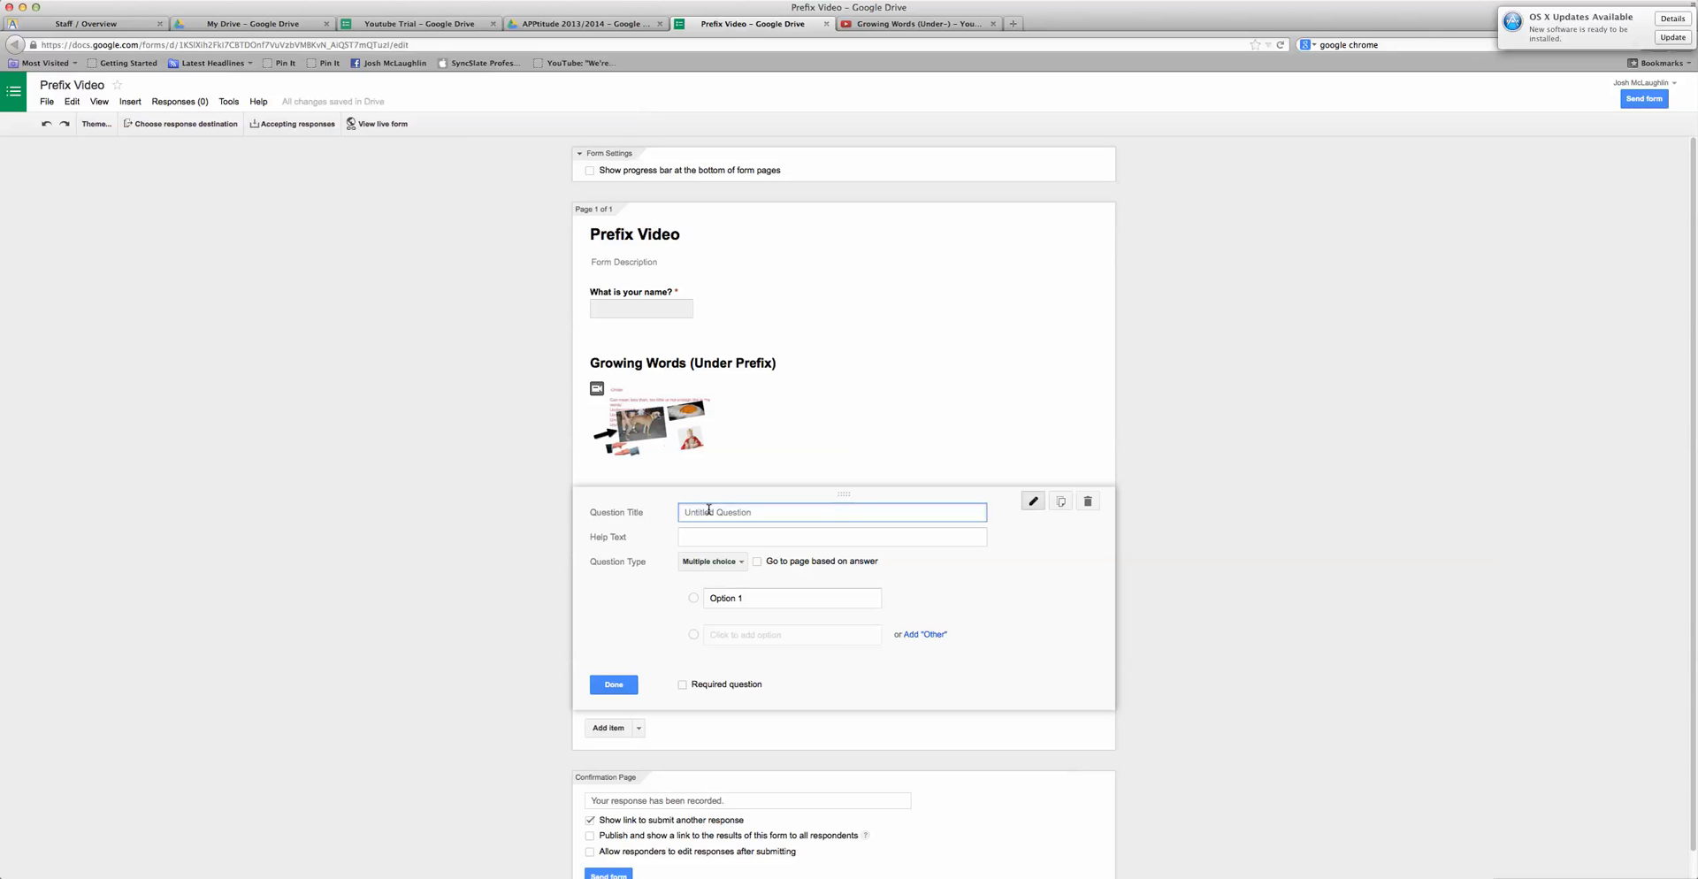
text(What is the meaning of the prefix under when it is used in the word)
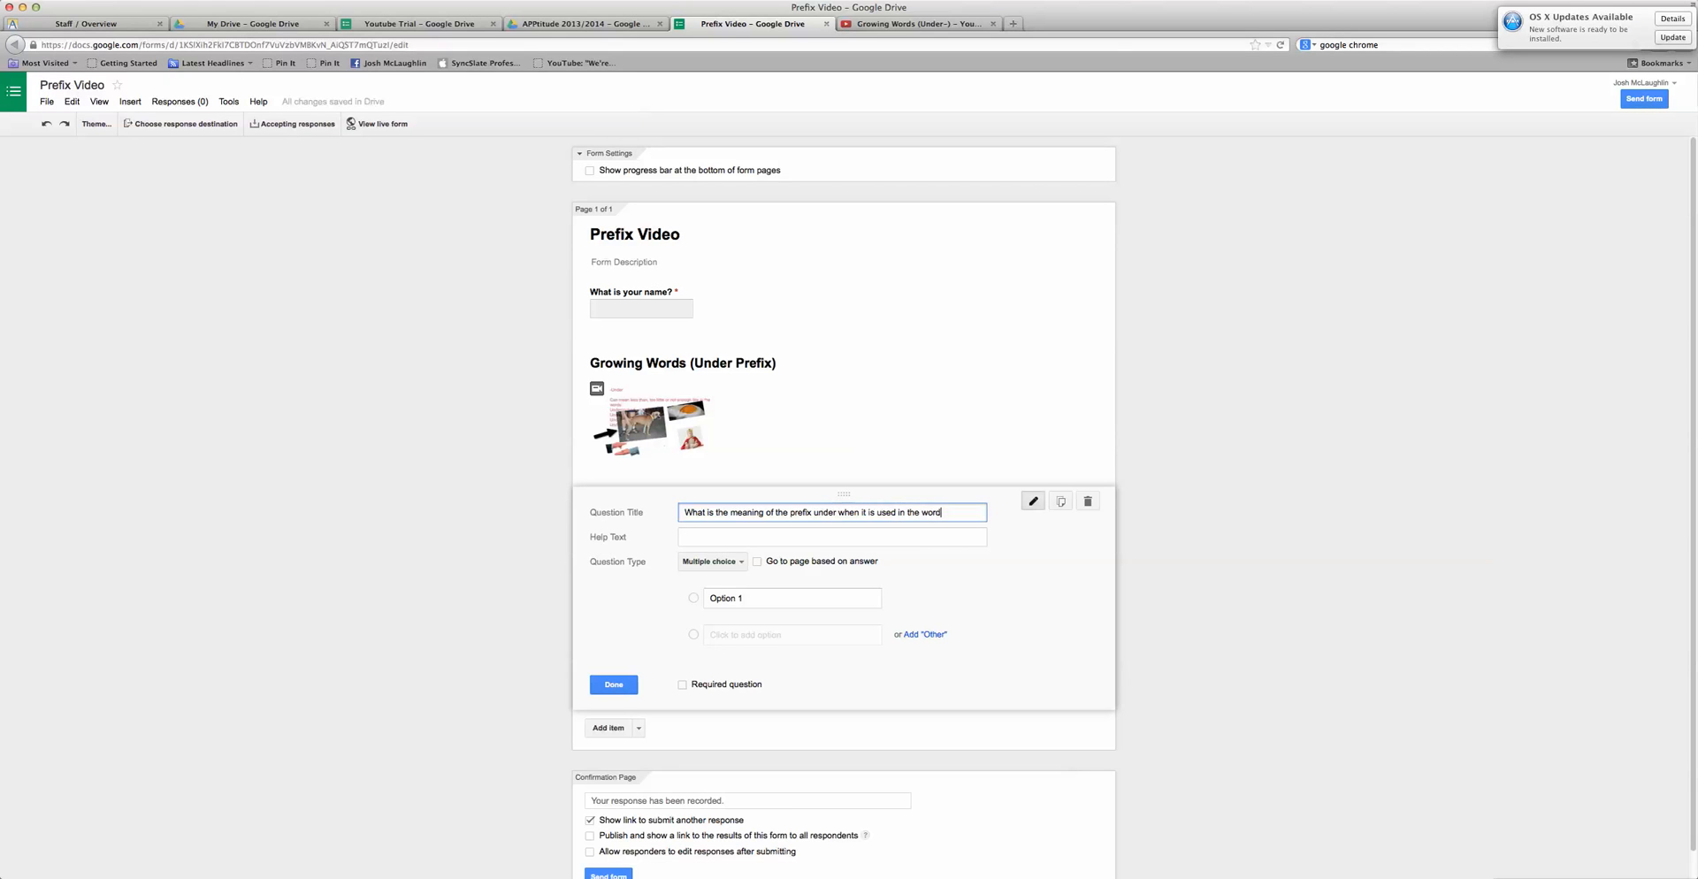
text( underline, underground and)
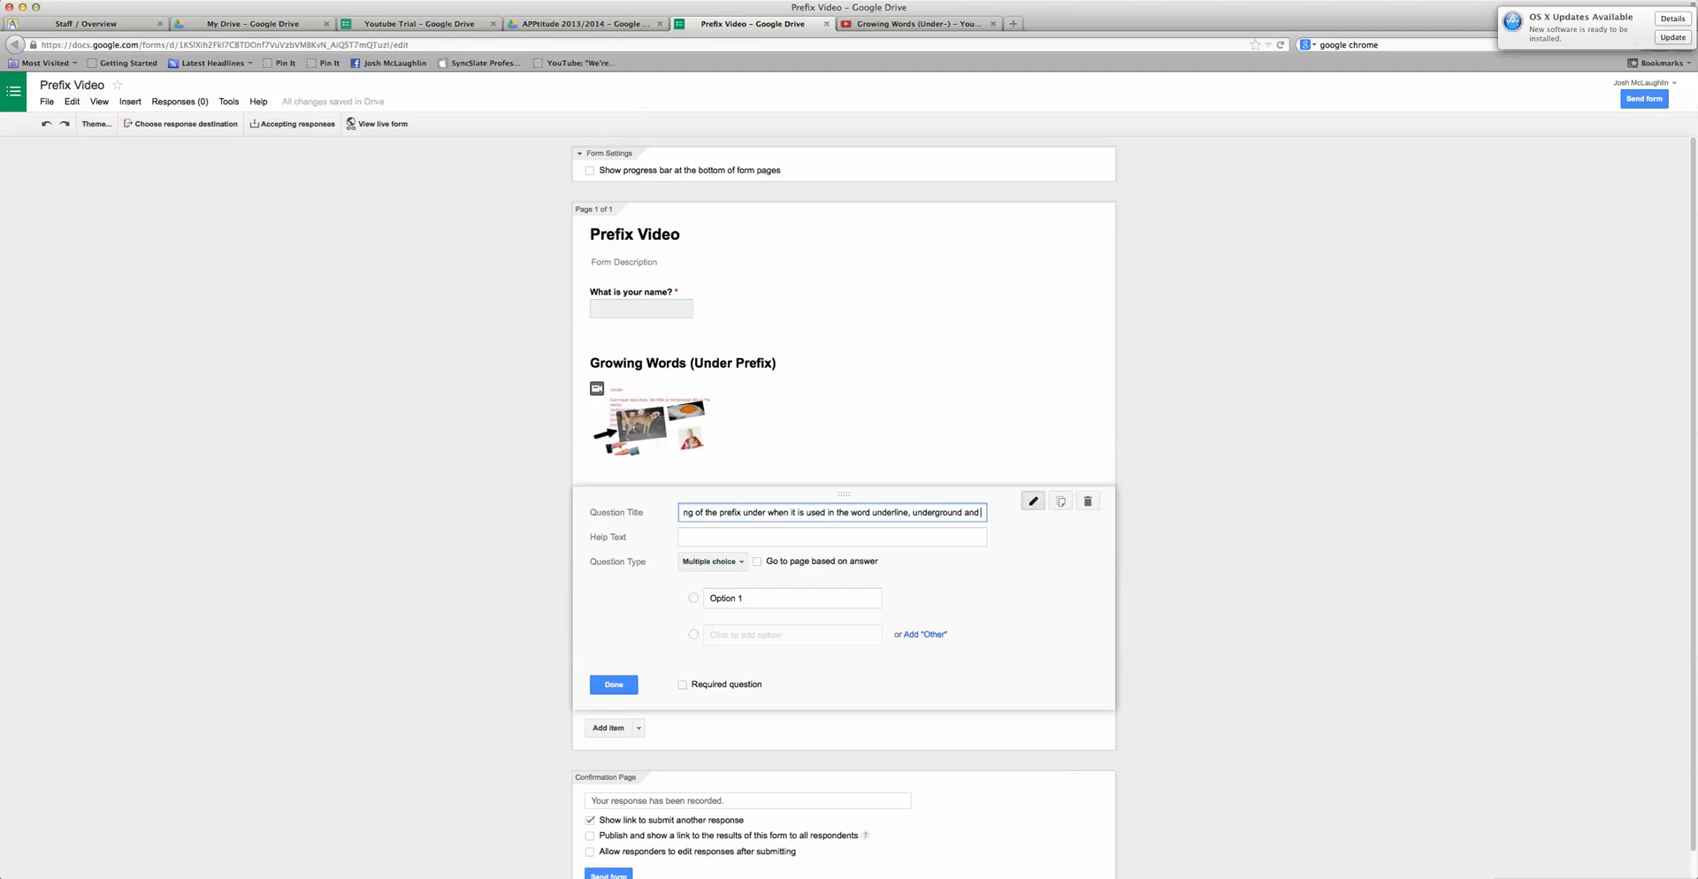
text( und)
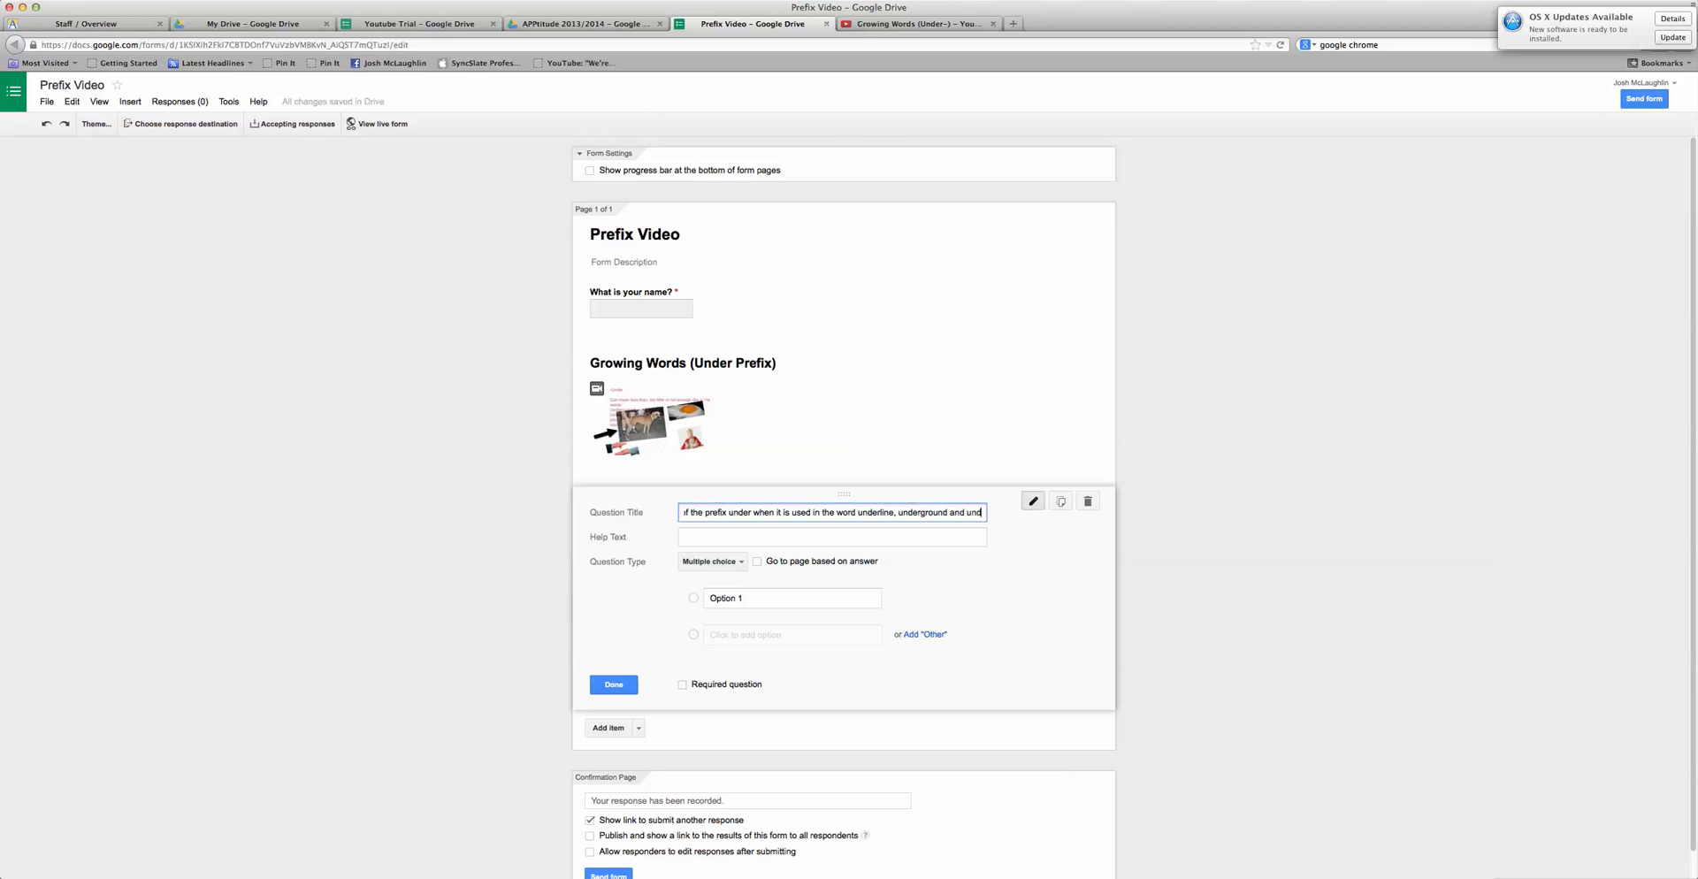
text(erwater?)
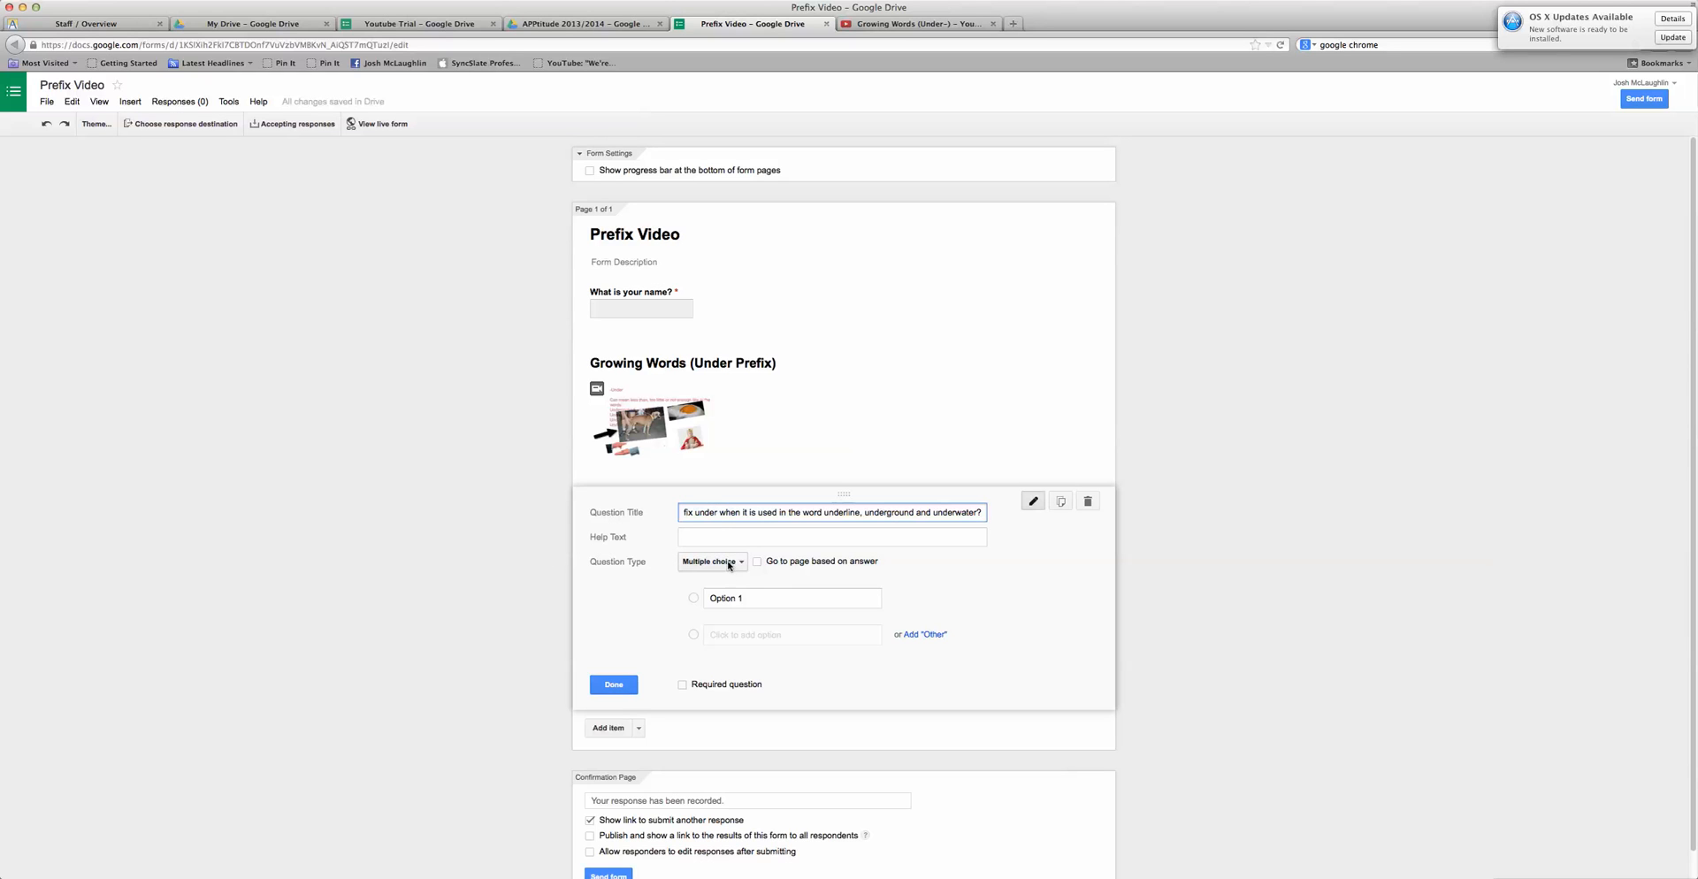
Enter the prefix question's answer options "Less than or too little", "Before" and "Below"
click(735, 597)
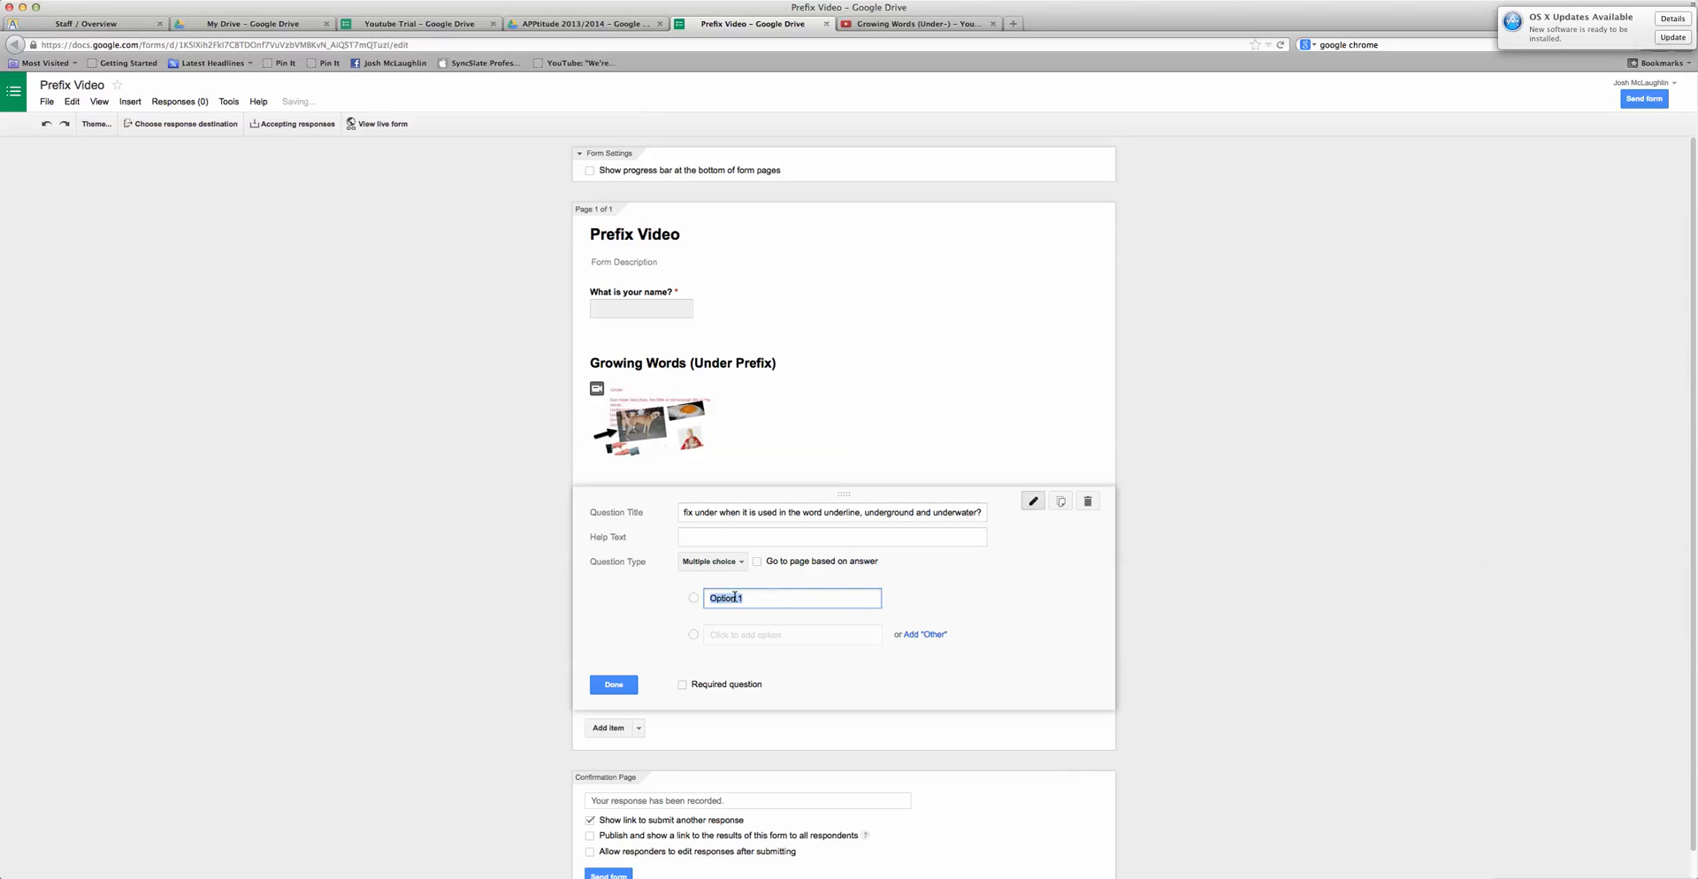
text(Less than or too little)
scroll(1132, 507, down, 1)
click(730, 609)
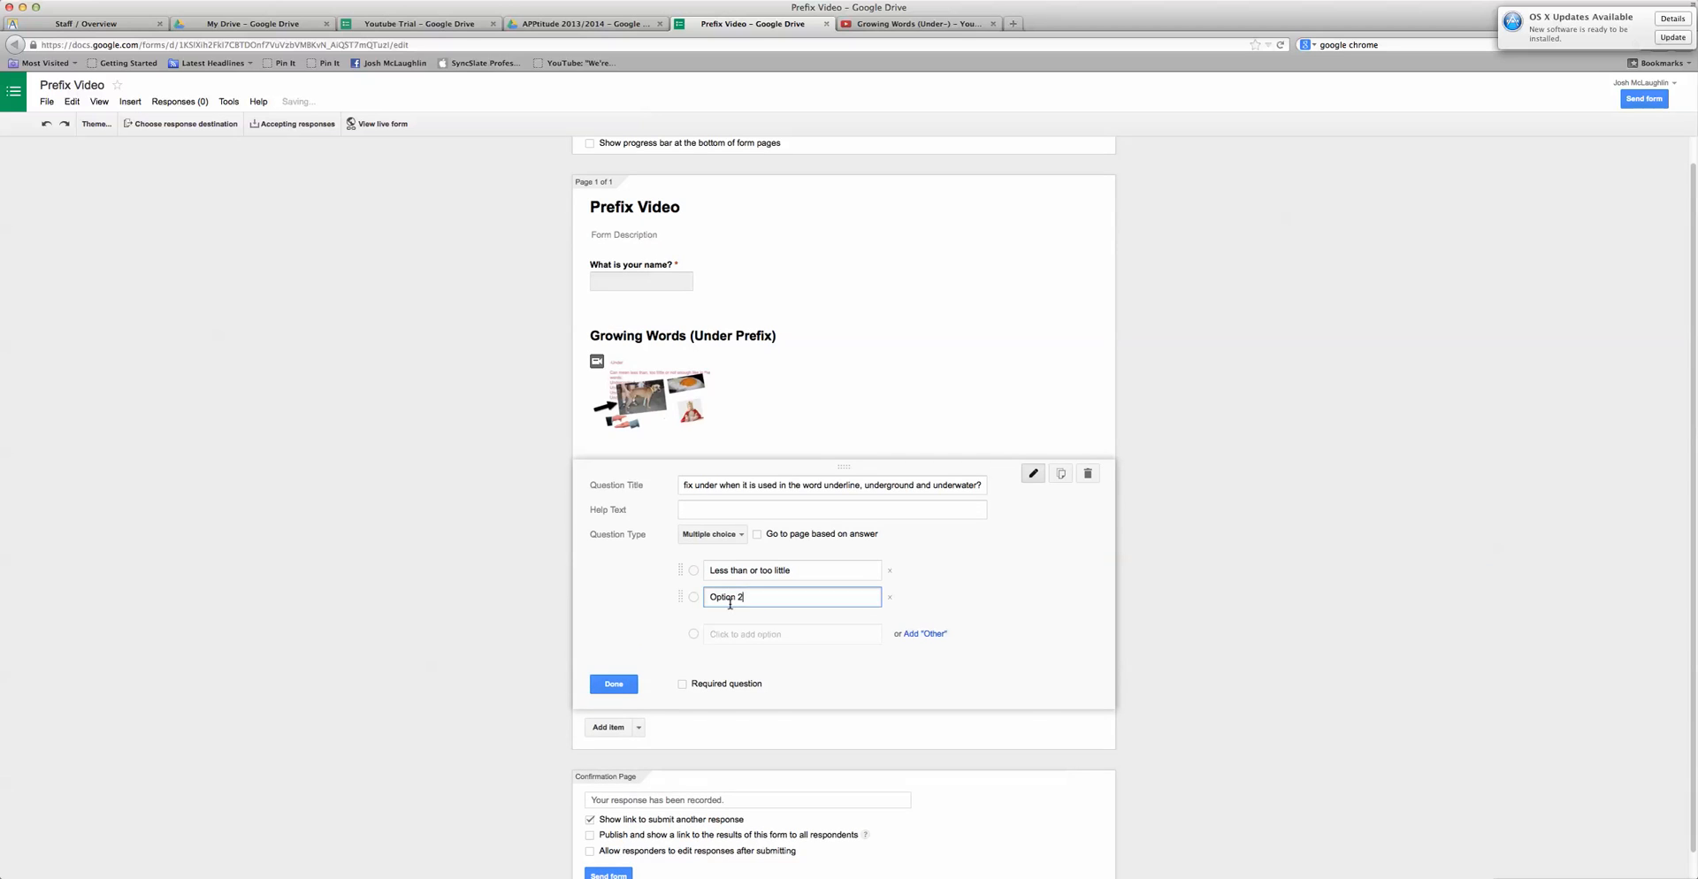
text(Before)
key(BackSpace)
key(BackSpace)
click(727, 635)
triple_click(743, 624)
key(BackSpace)
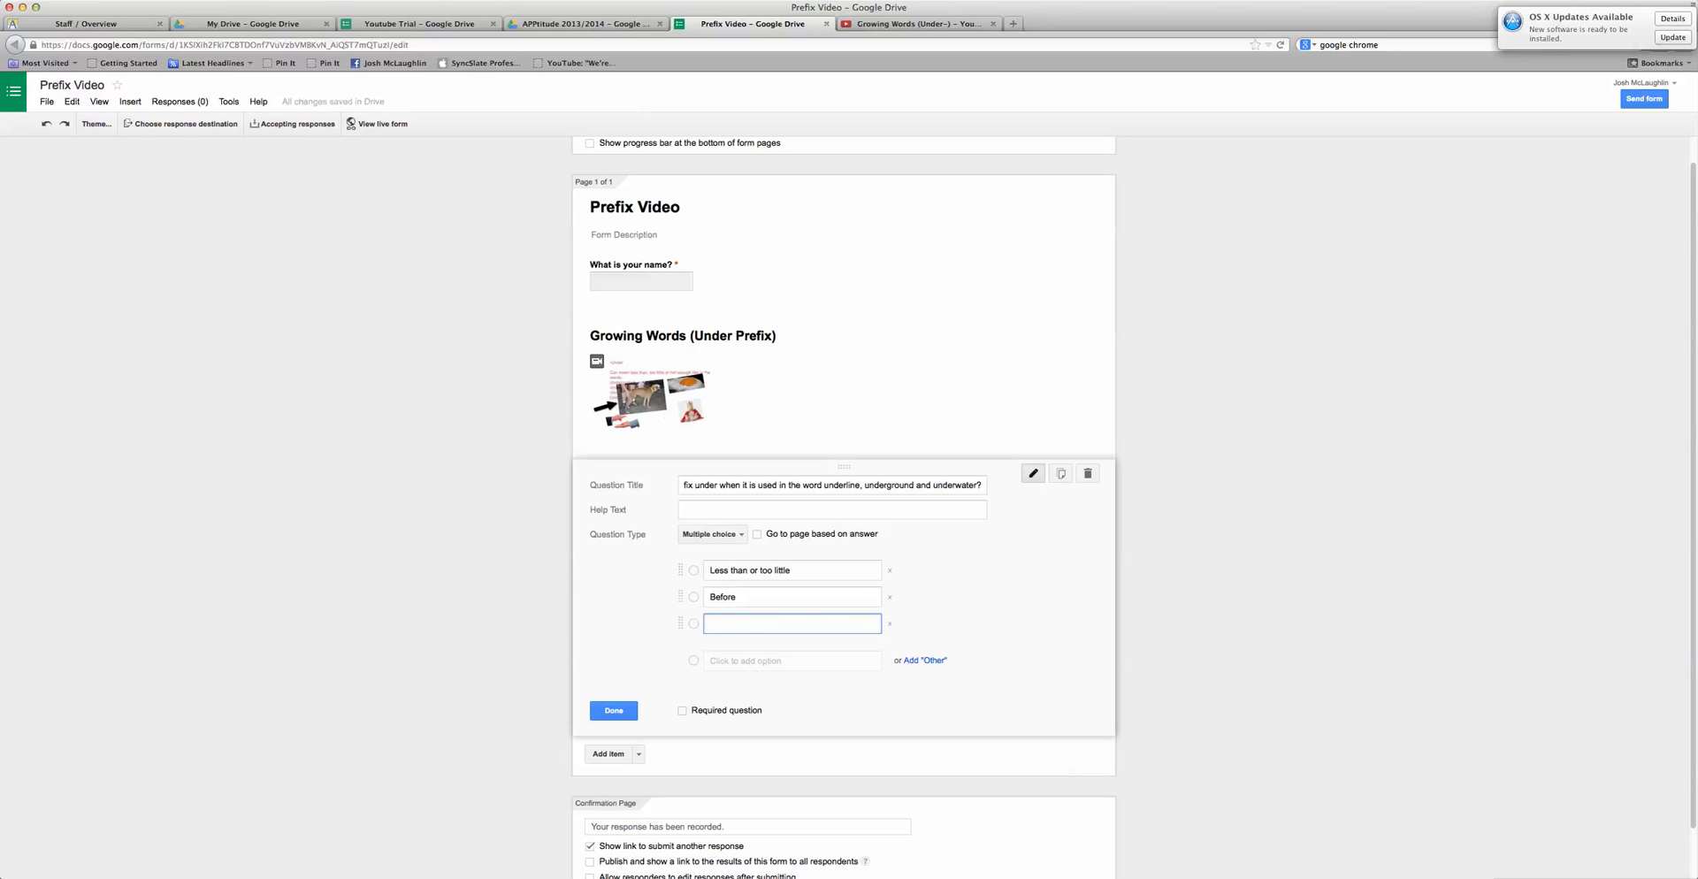
text(Belwo)
text(ow)
Add an "Other" option to the prefix question, make it required and finish editing it
click(931, 661)
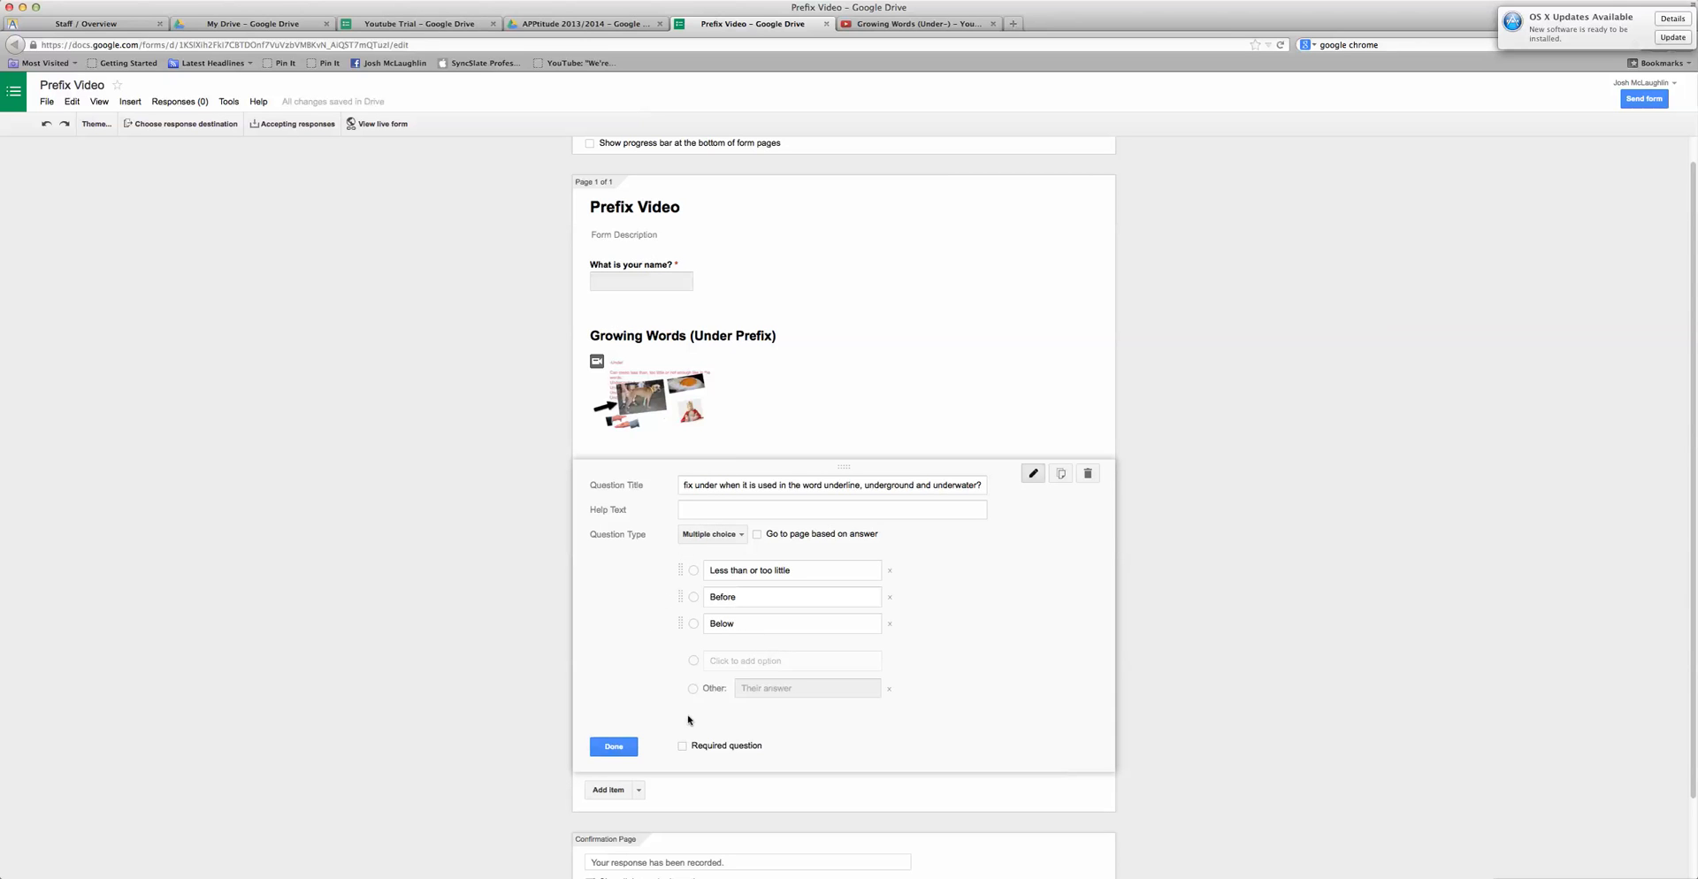
click(682, 746)
click(617, 749)
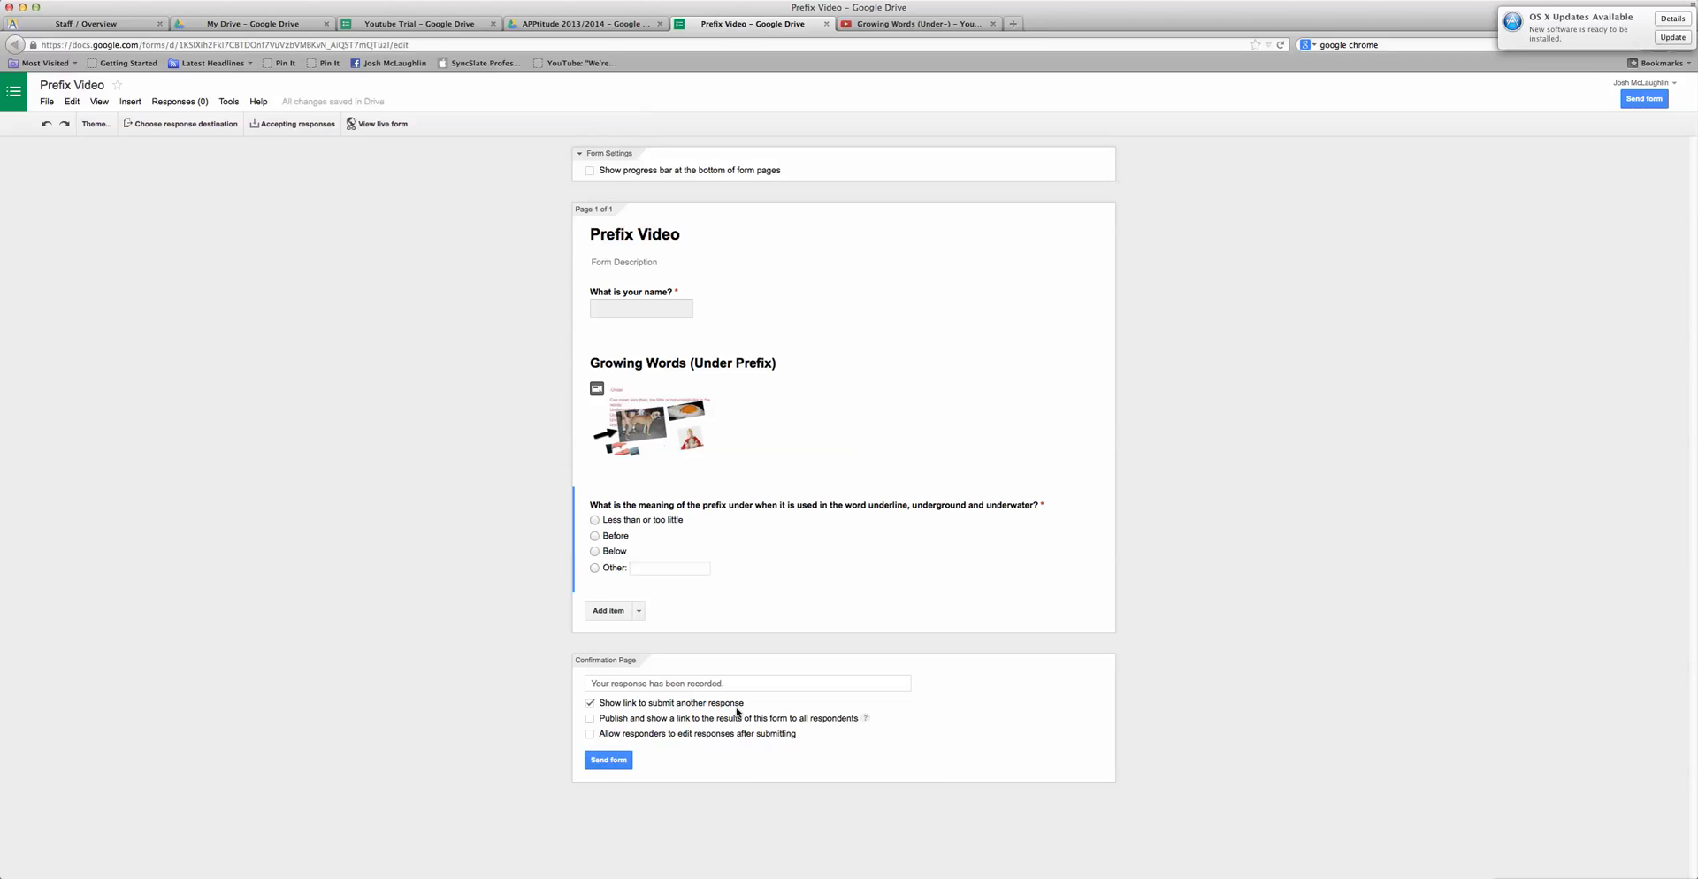
Copy the form's share link and open the live form in the browser tab that holds the YouTube video
click(615, 766)
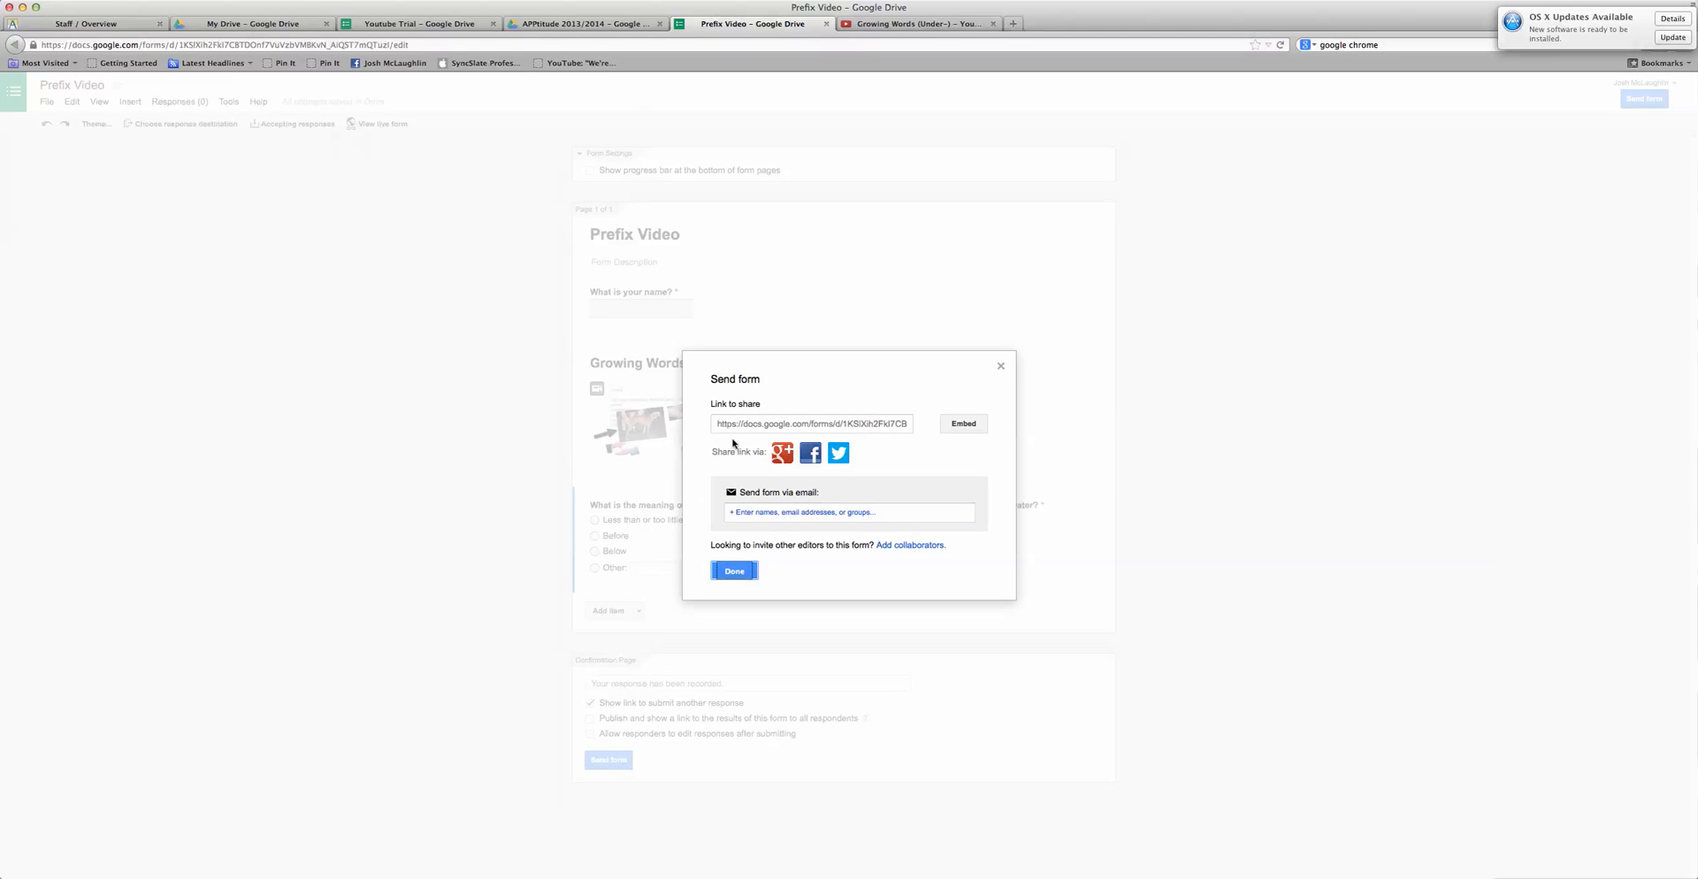
click(754, 427)
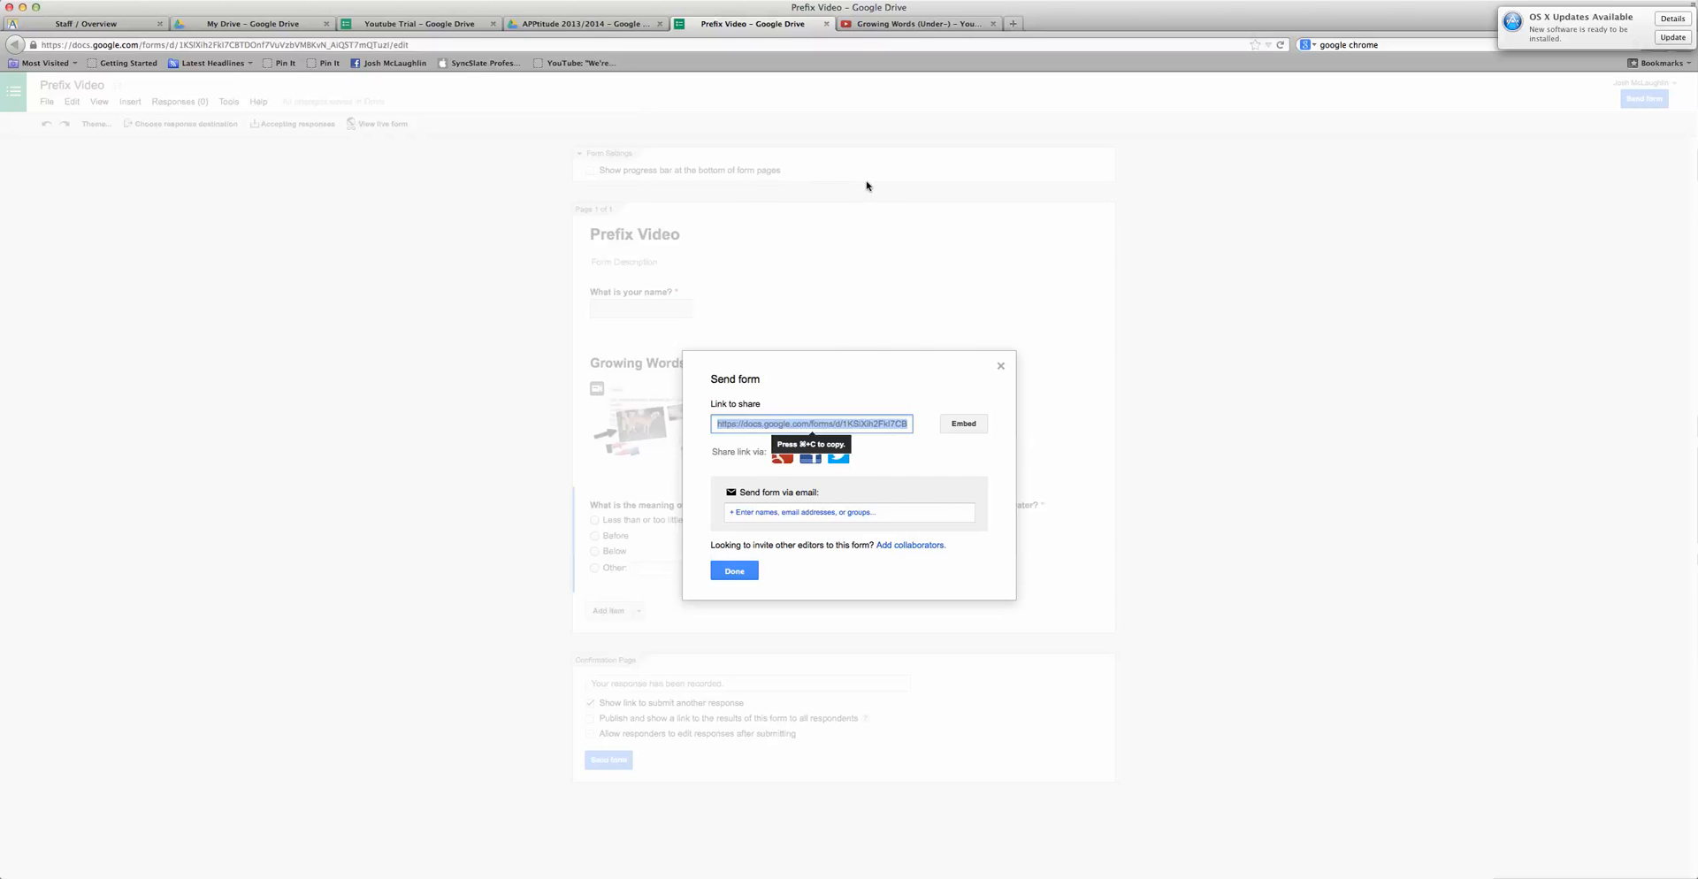
key(super+c)
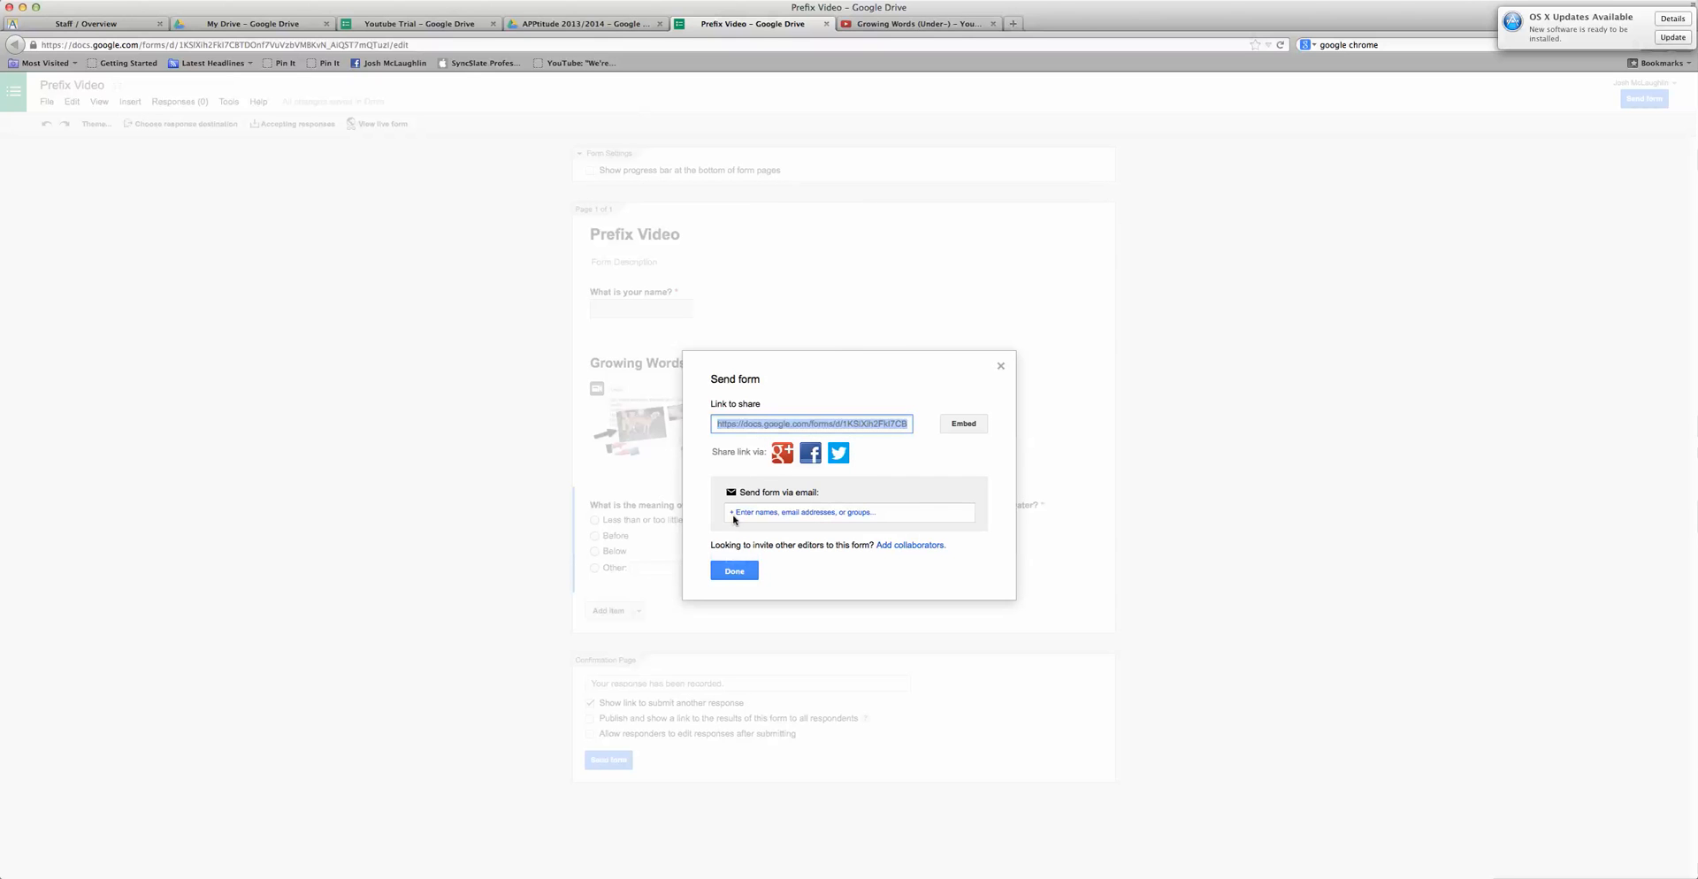
click(894, 25)
click(379, 44)
key(super+a)
key(super+v)
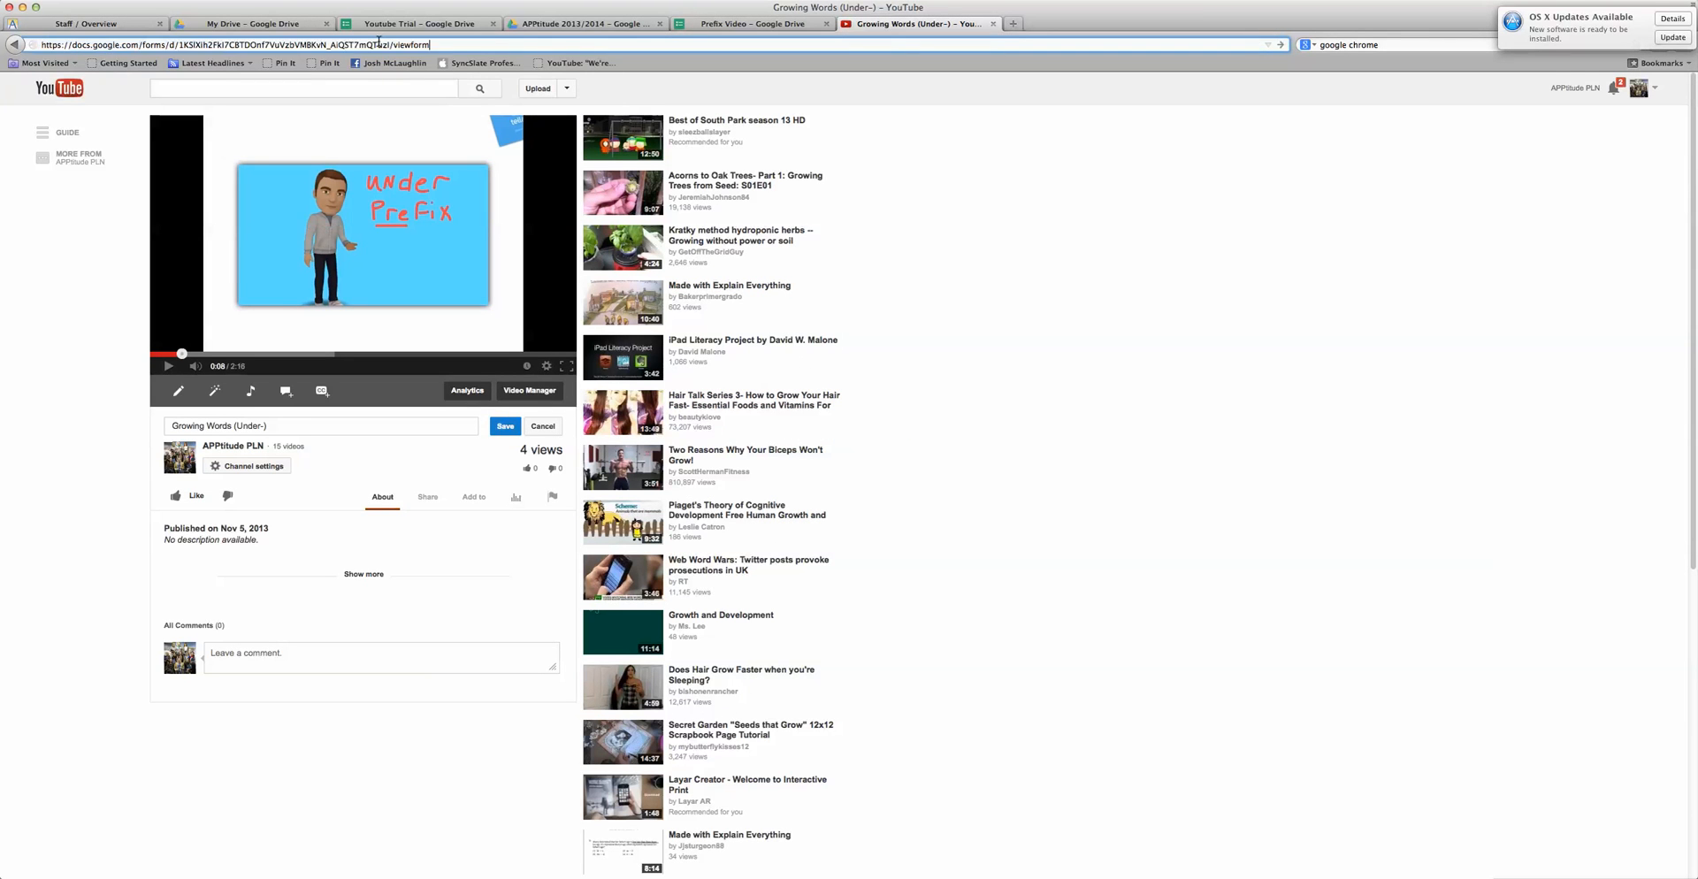
key(Return)
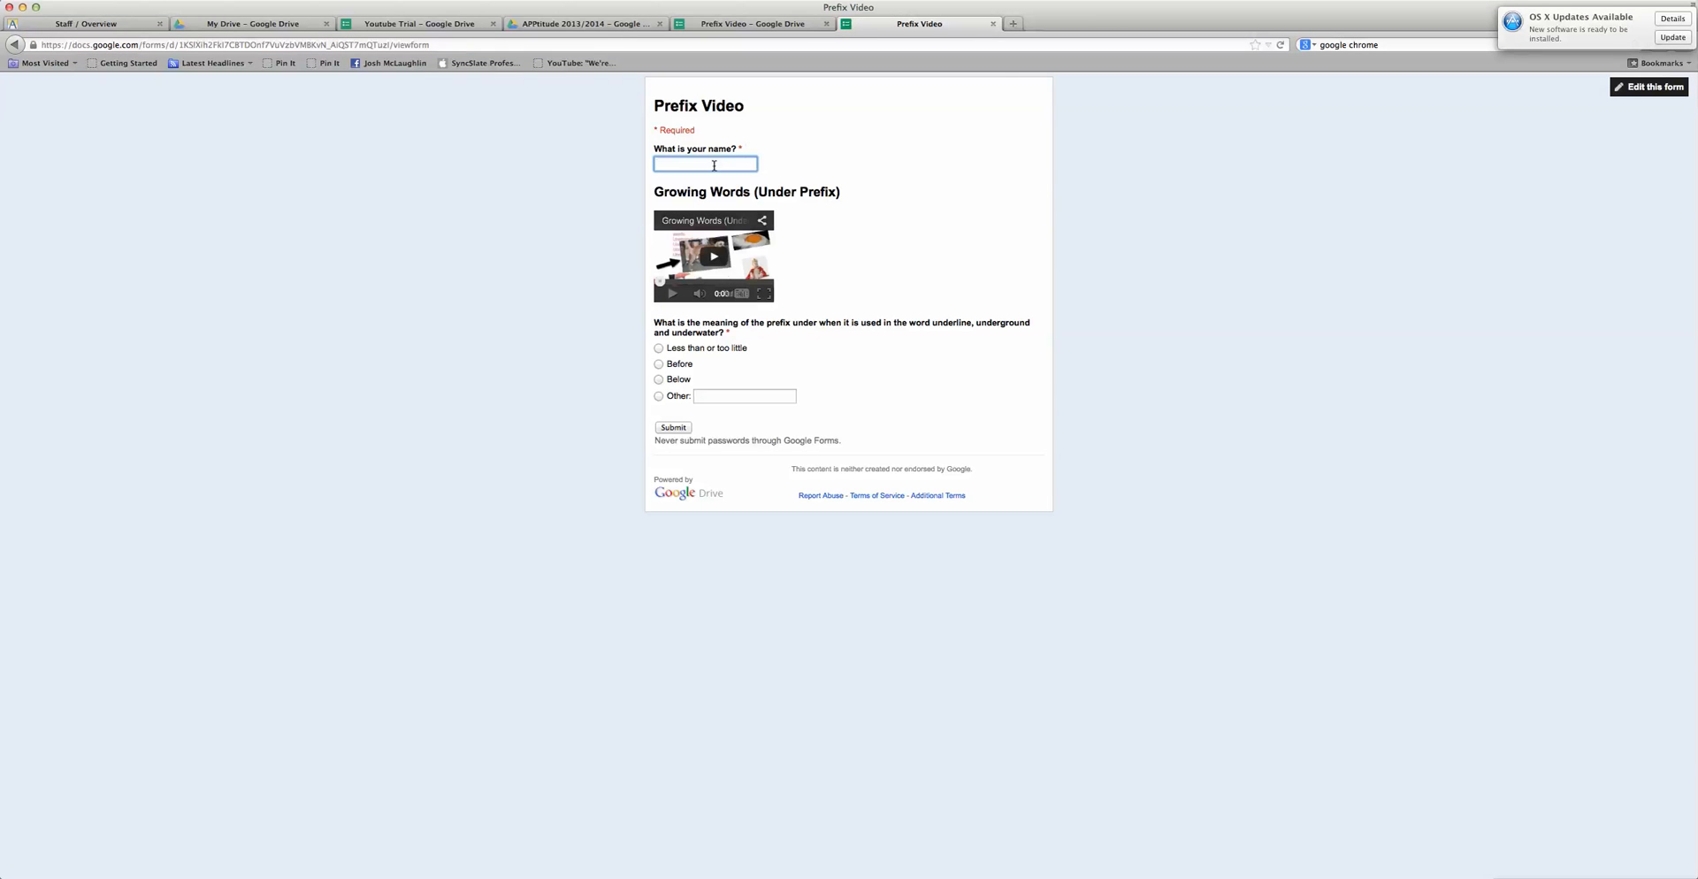
Submit a test response with the respondent's first name and the answer "Below"
text(Josh)
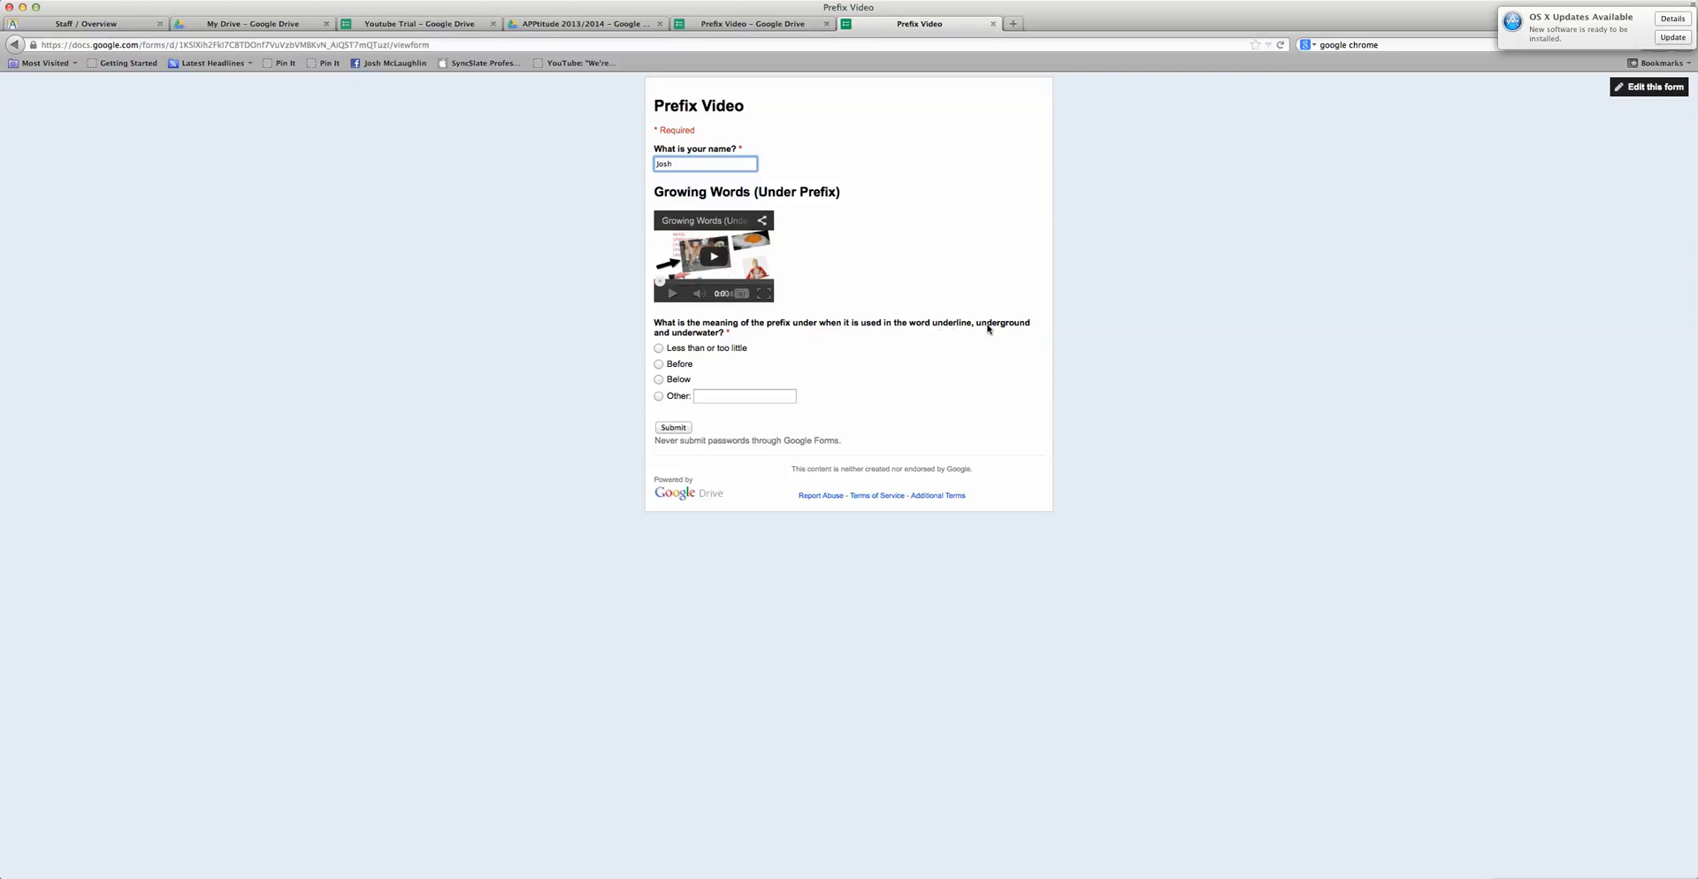
click(658, 380)
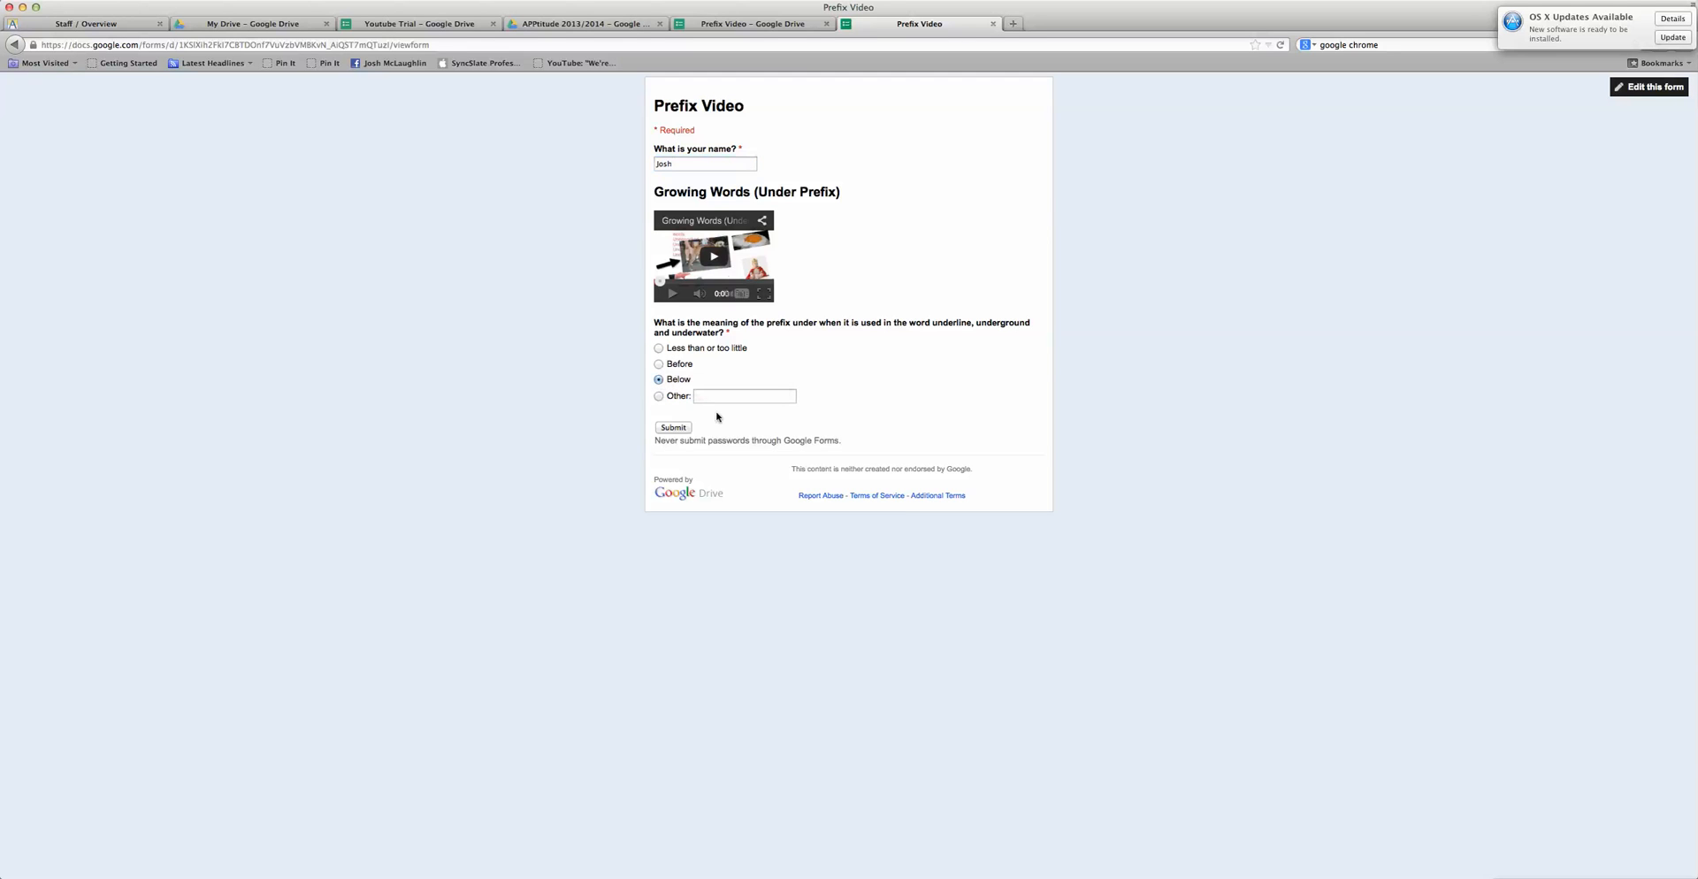
click(672, 428)
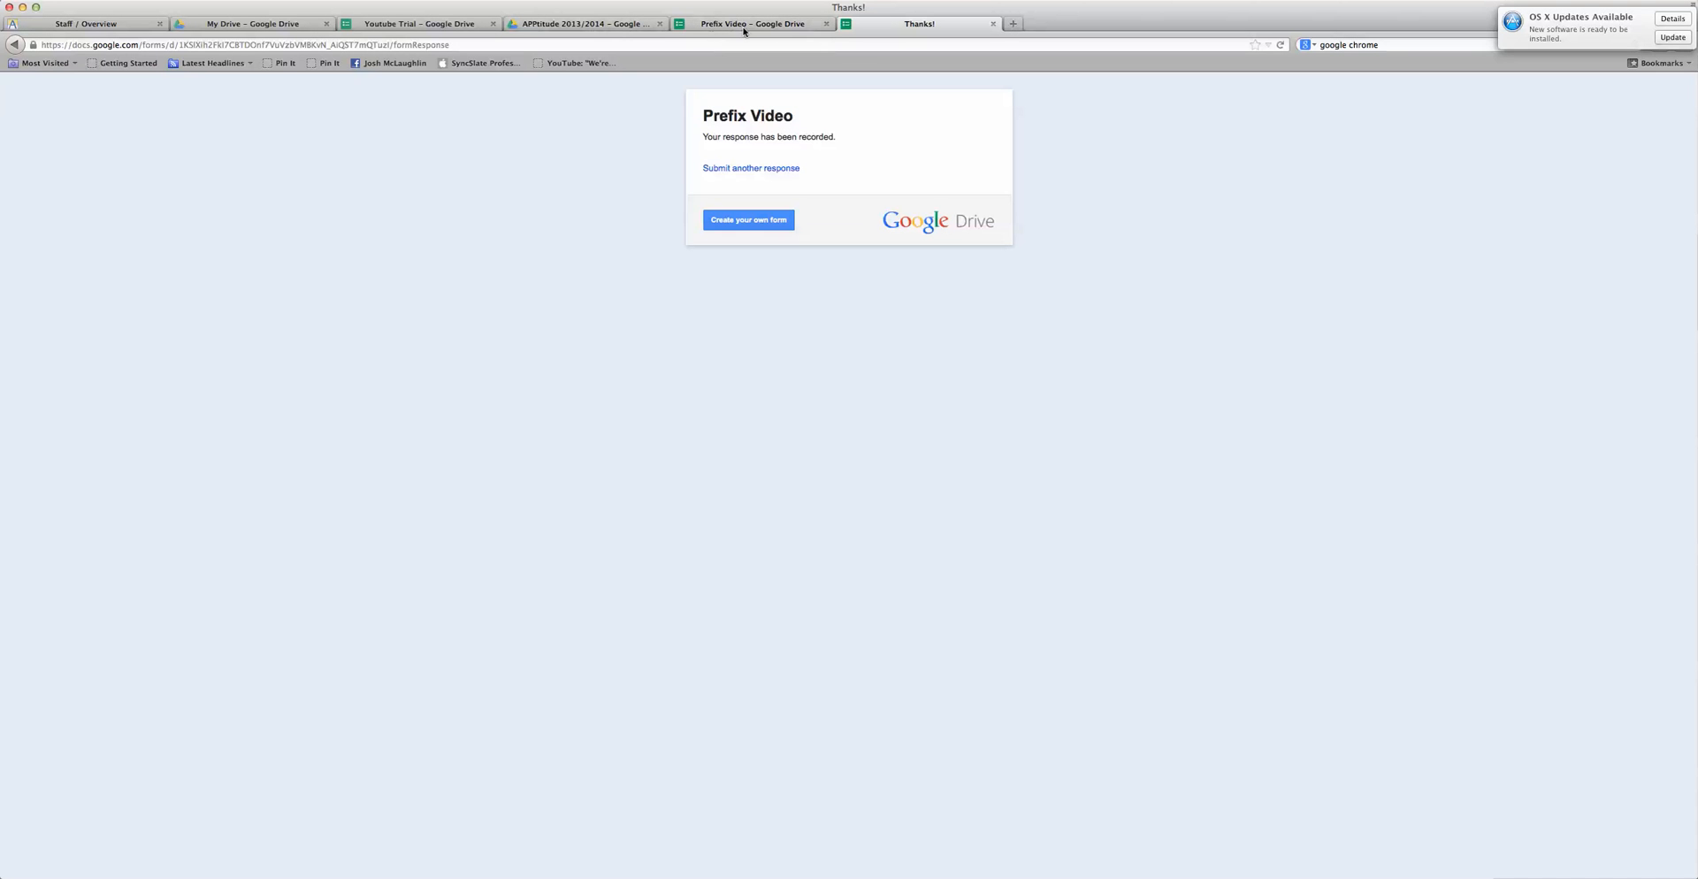
Return to the Prefix Video form editor and close the Send form dialog
click(745, 29)
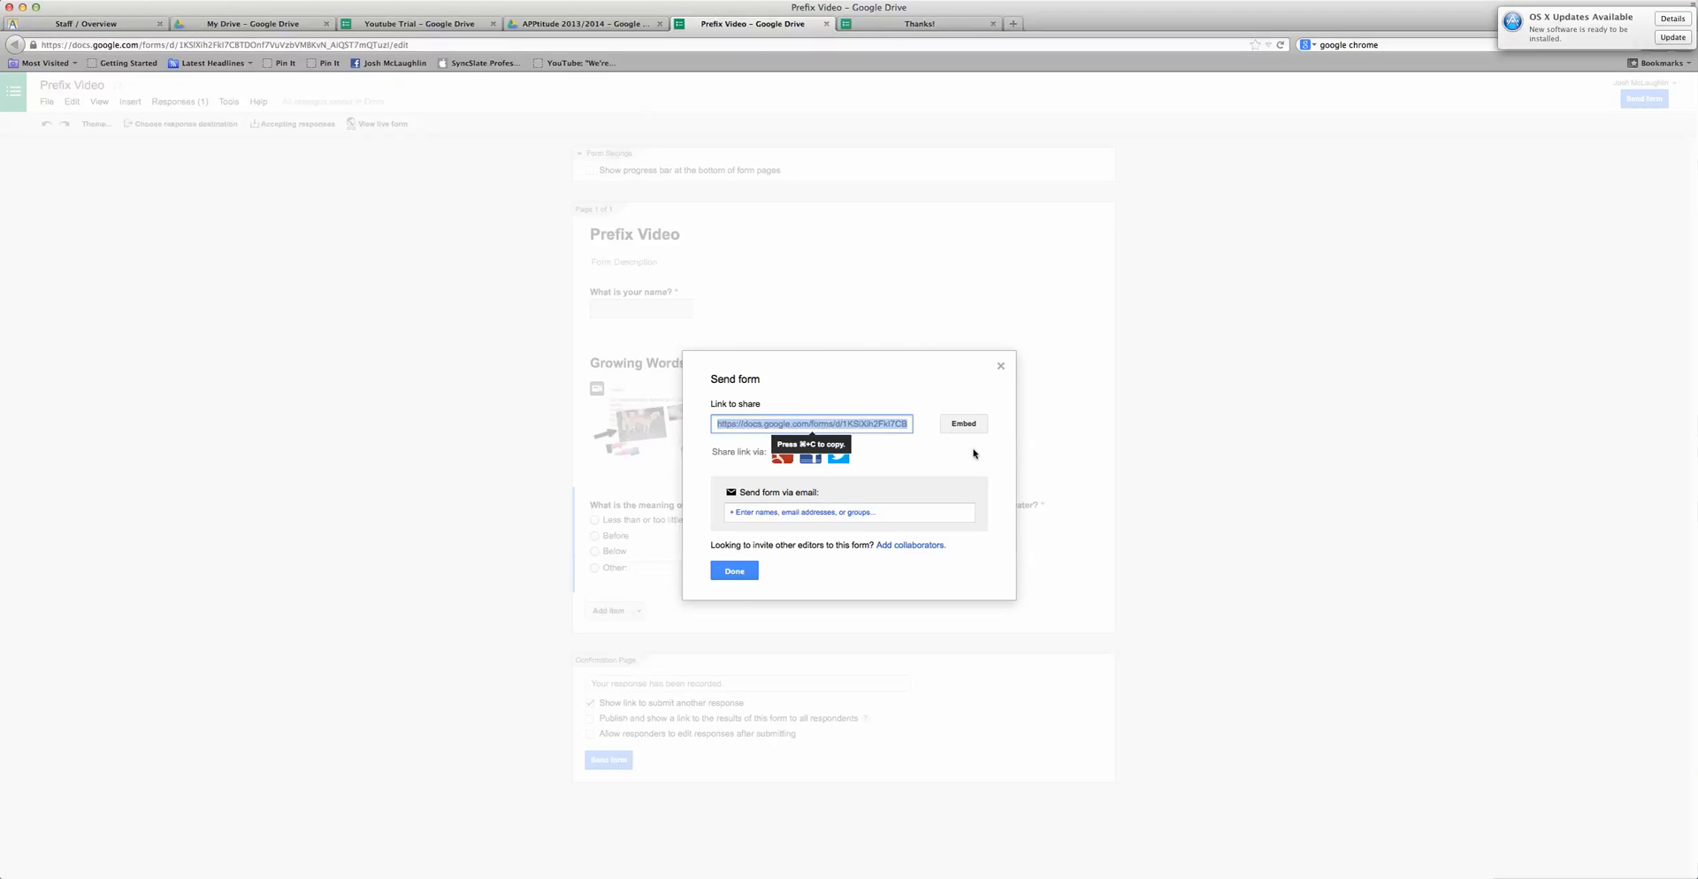
click(1001, 367)
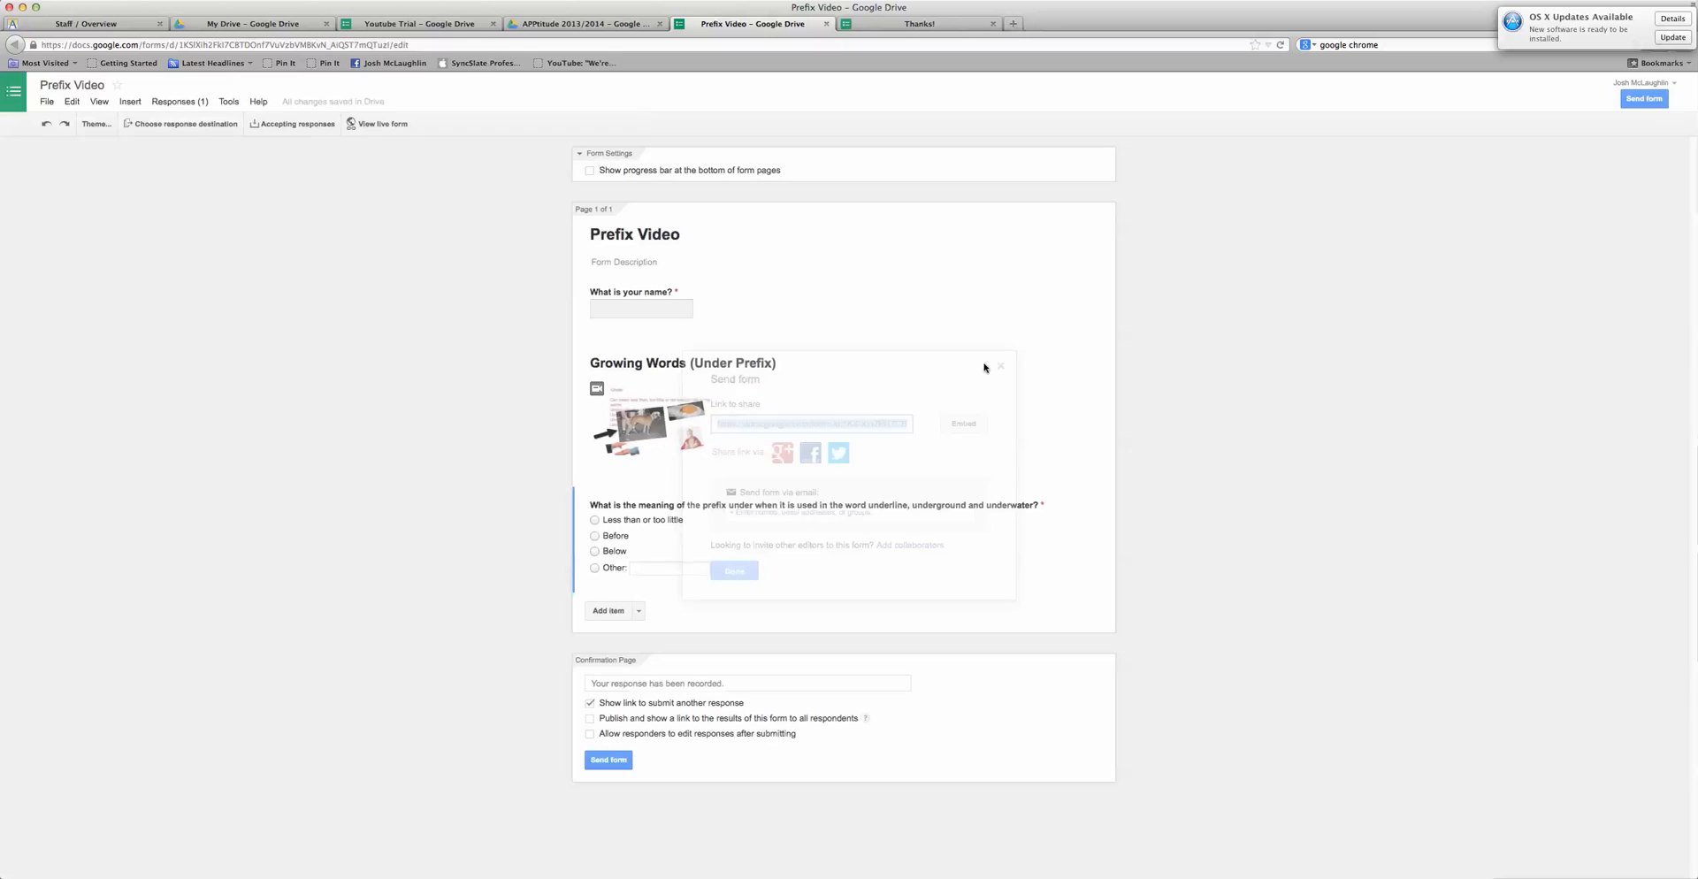
View the summary of responses for the Prefix Video form and return to the form editor
click(176, 102)
click(204, 151)
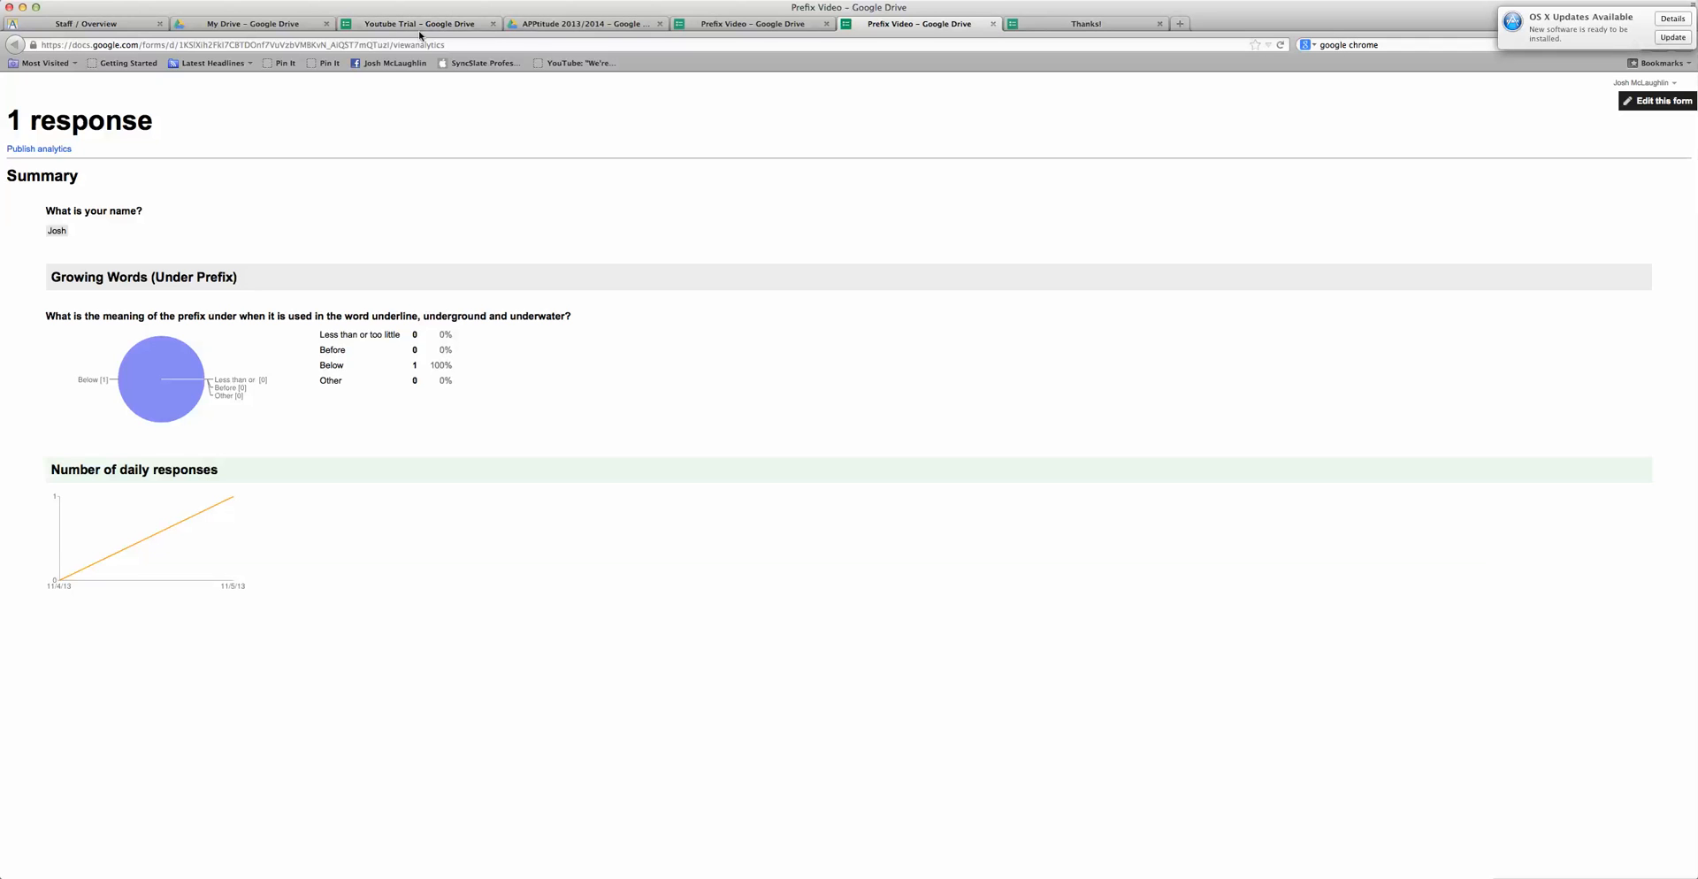
click(584, 24)
click(740, 27)
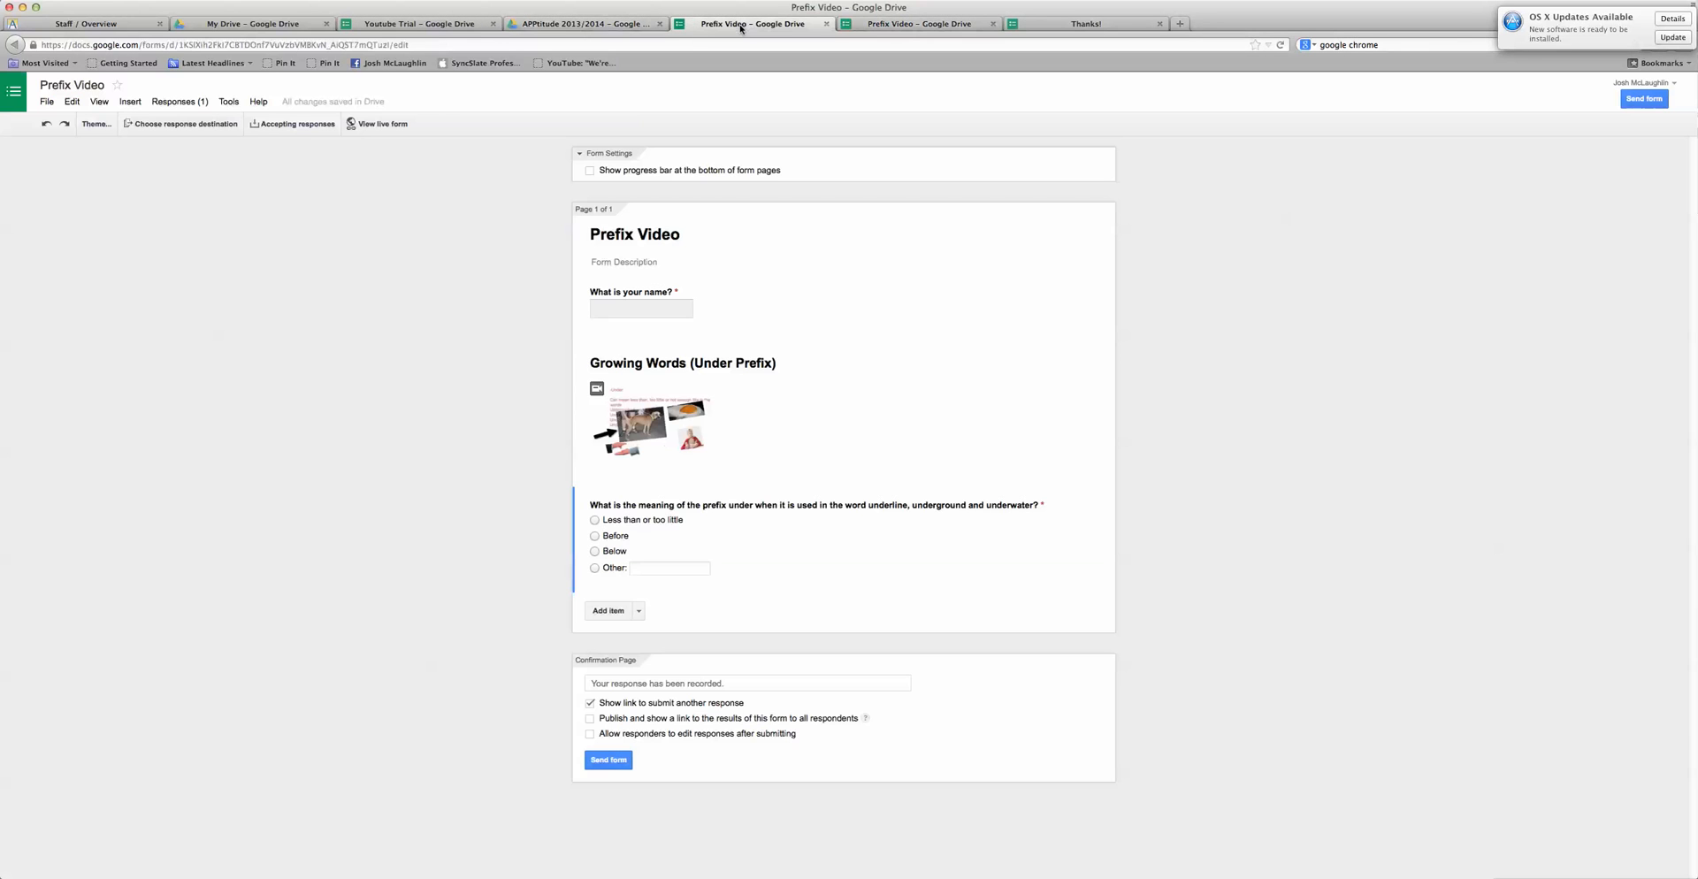
Set the form's response destination to a new spreadsheet named "Prefix Video (Responses)" and open that spreadsheet
click(196, 103)
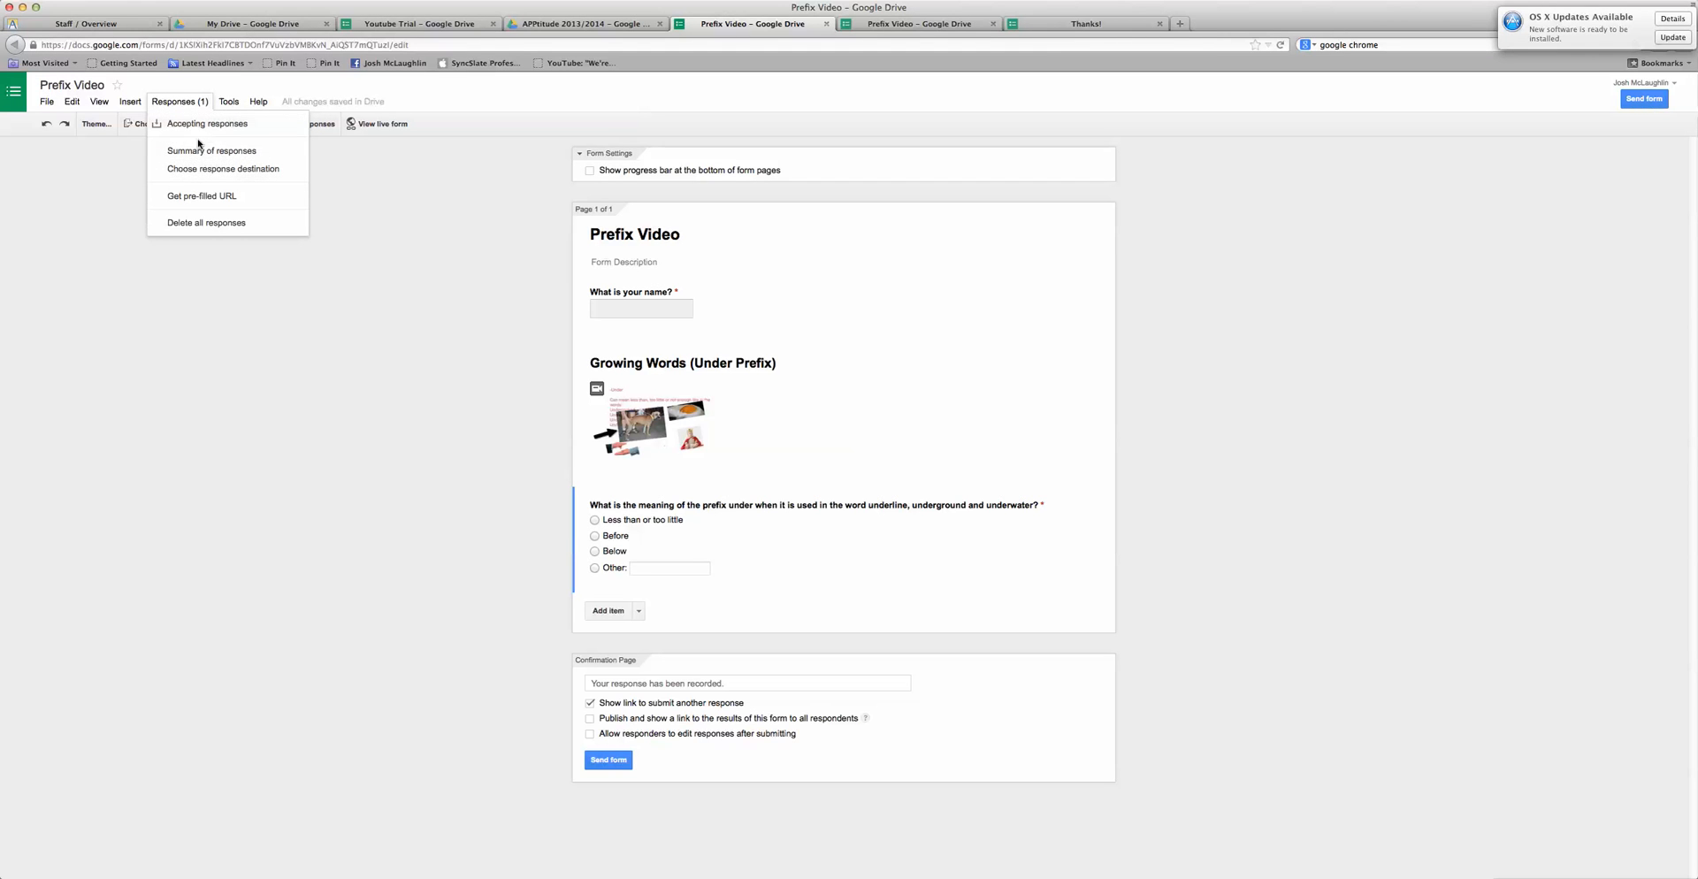
click(206, 168)
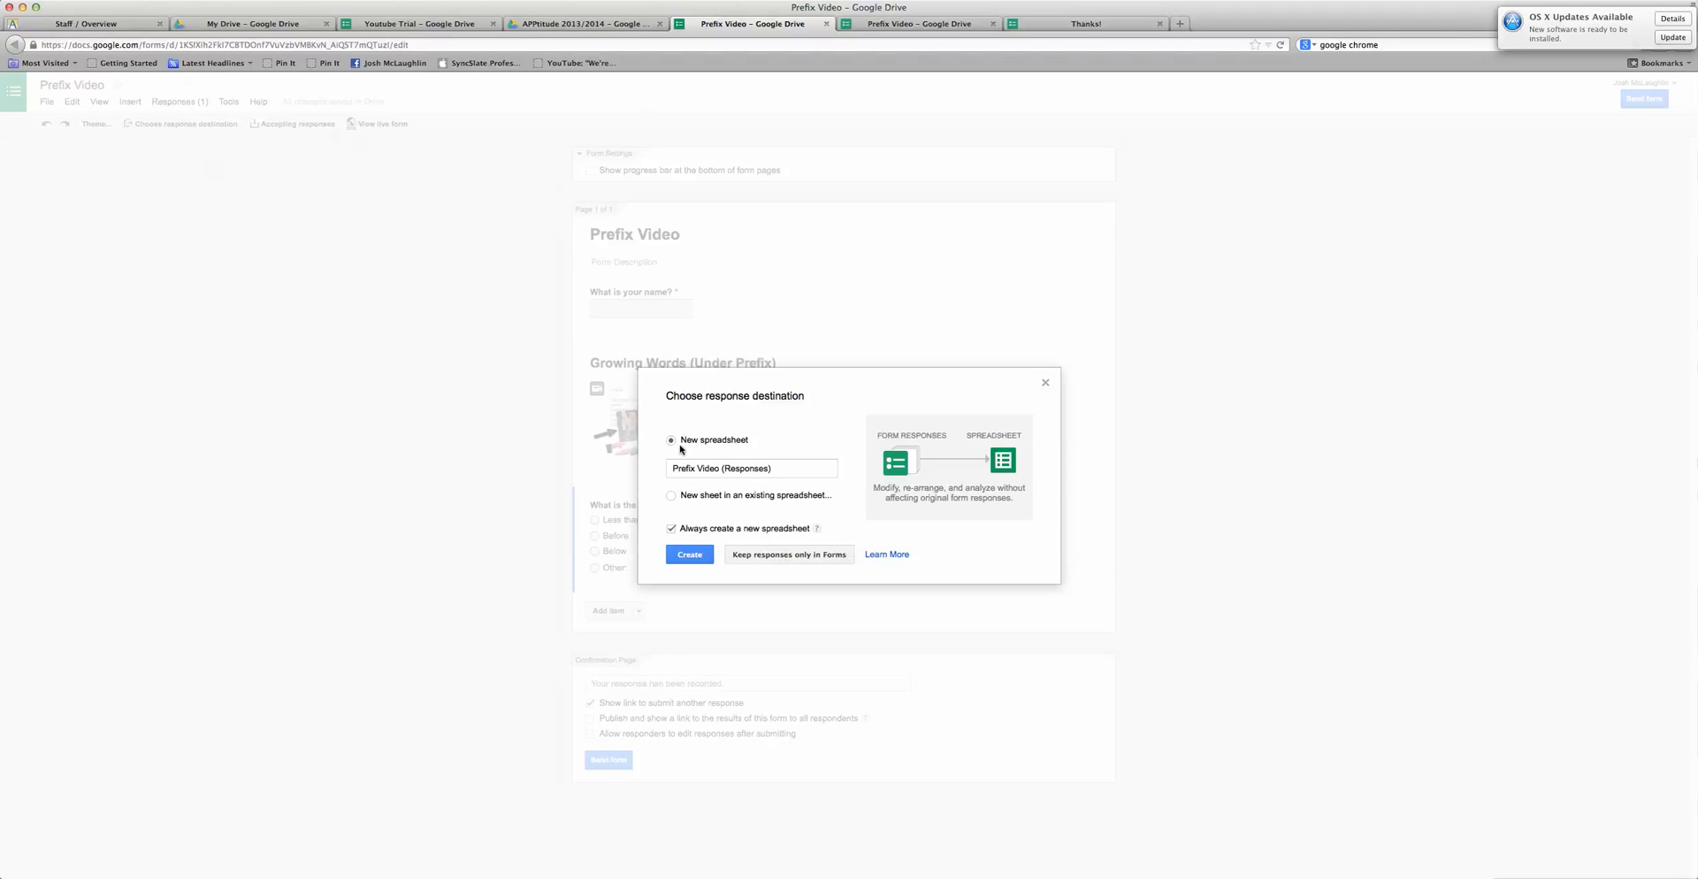
click(691, 556)
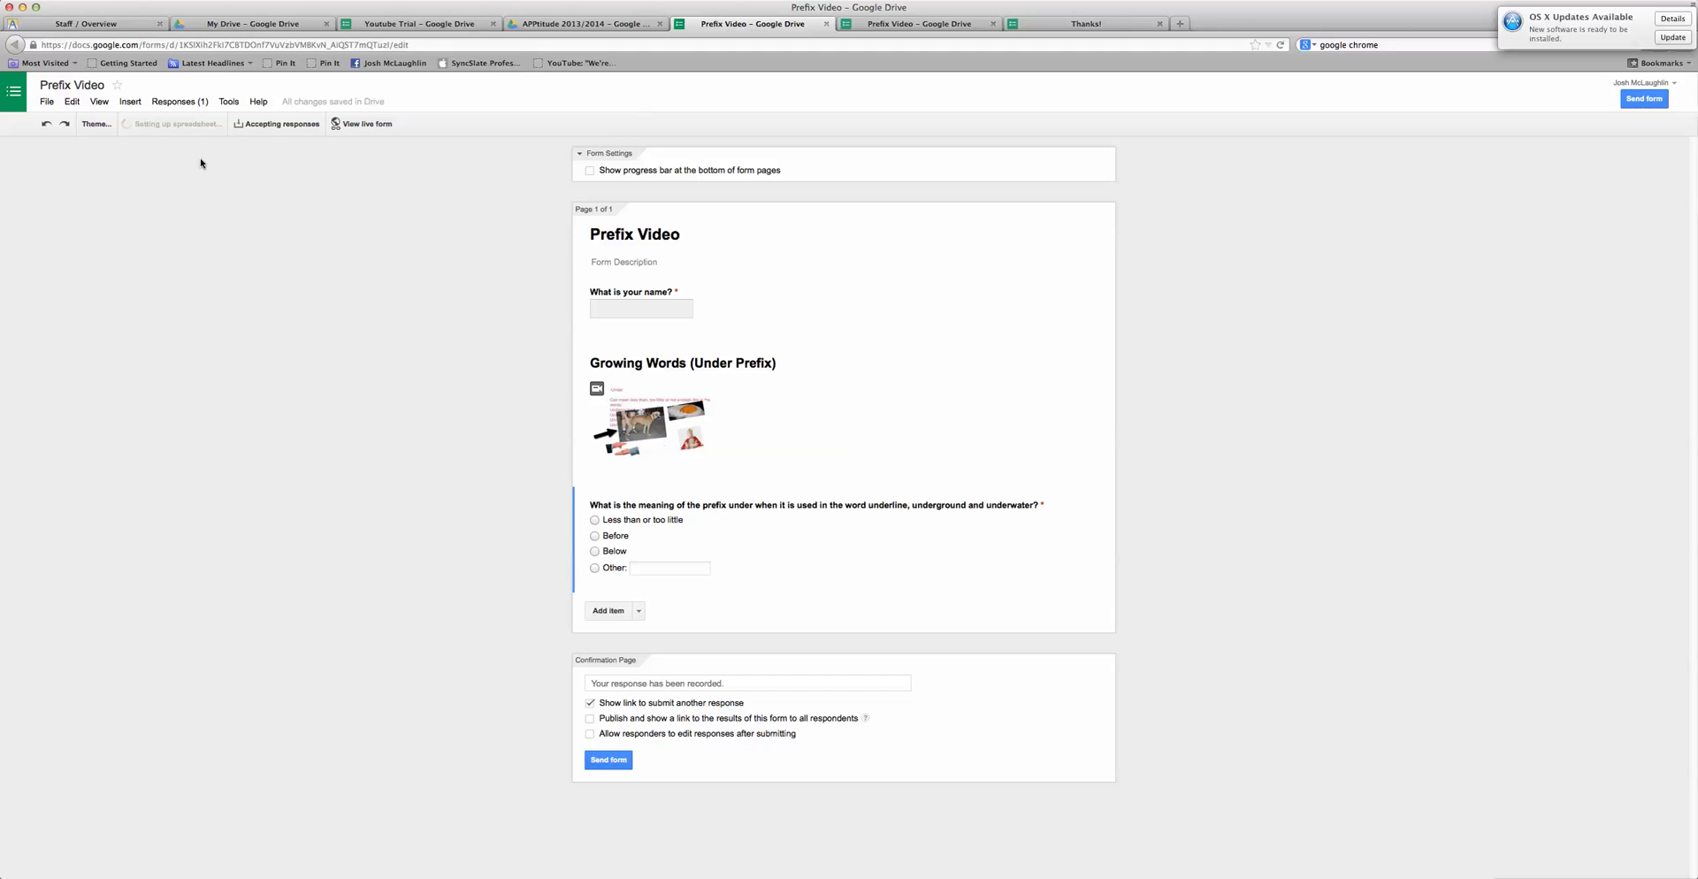
click(160, 126)
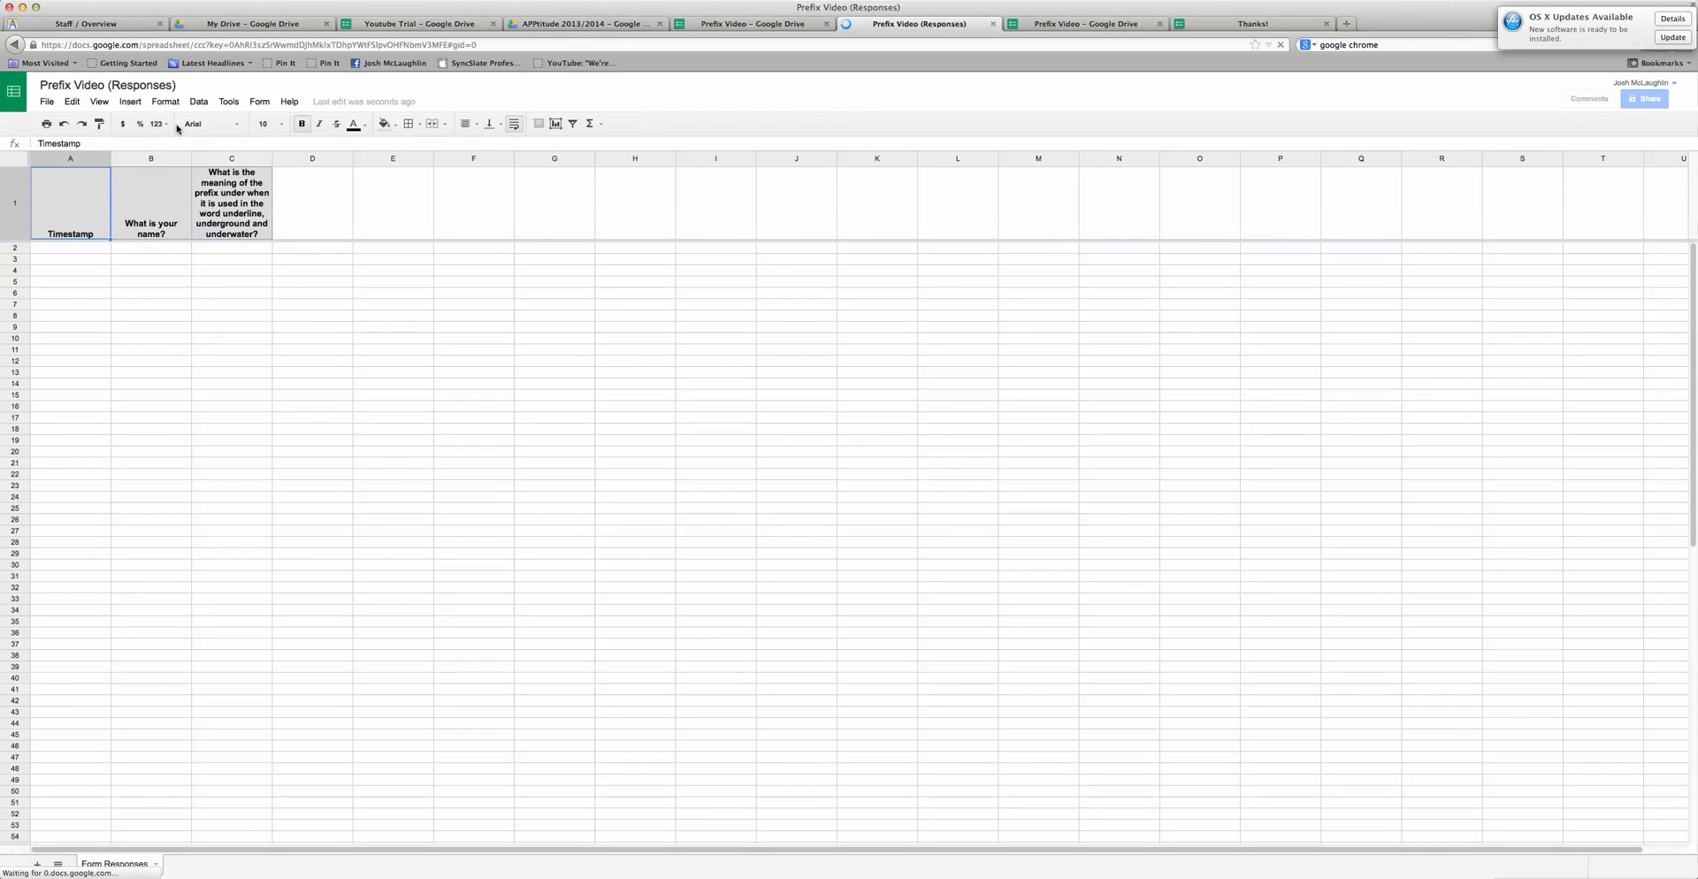
mouse_move(1691, 248)
mouse_down()
mouse_move(1693, 826)
mouse_move(1691, 247)
mouse_up()
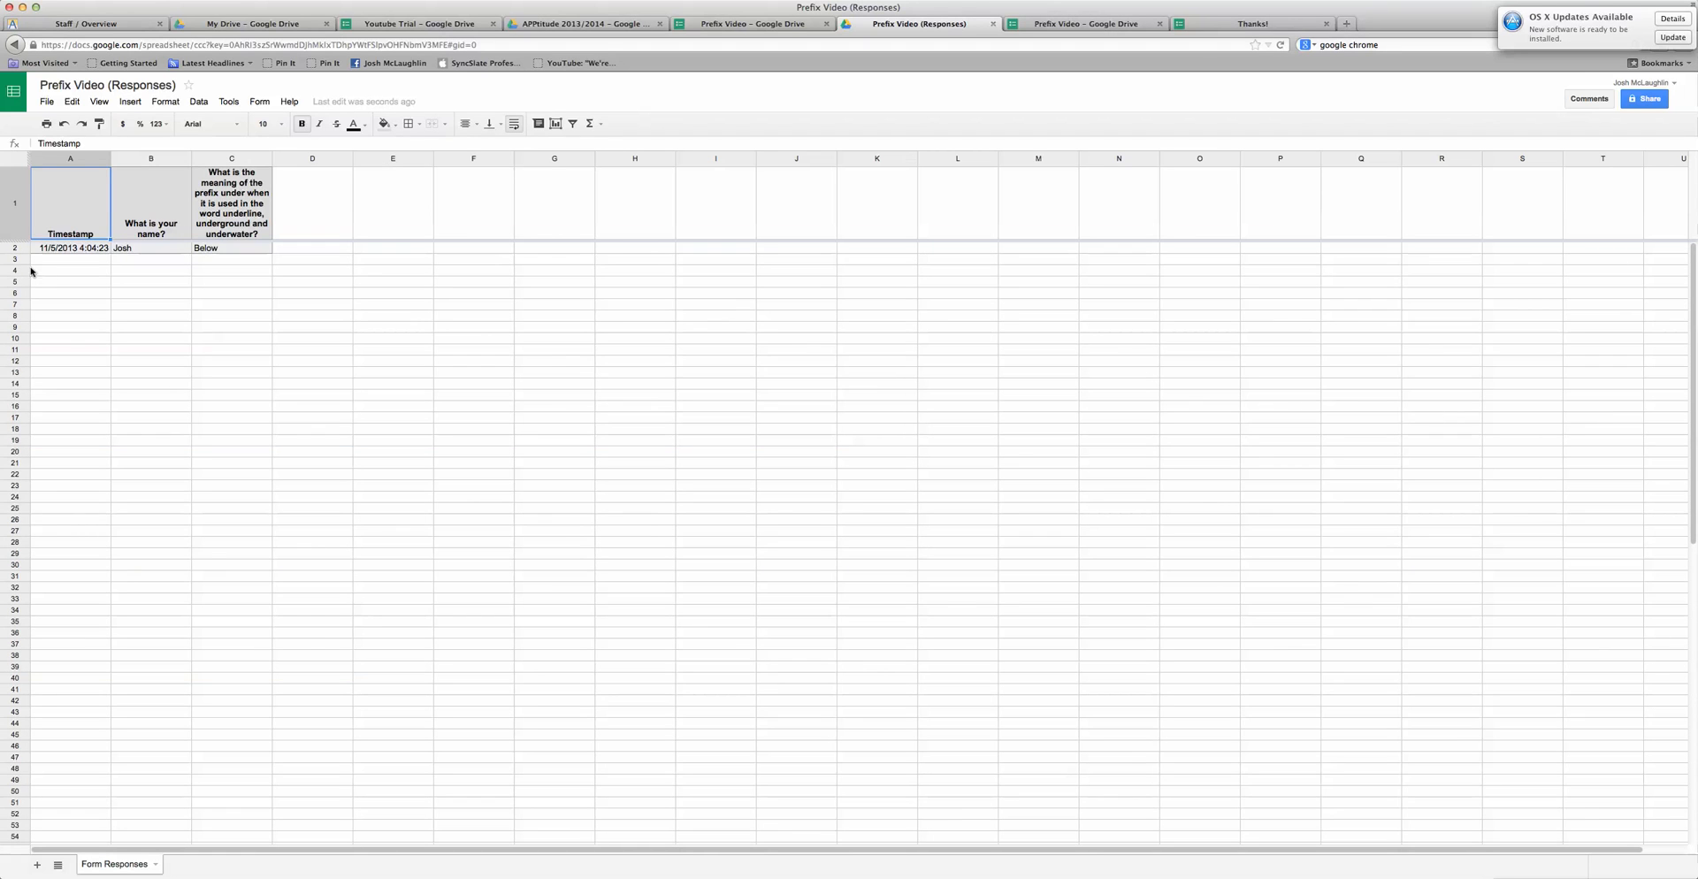